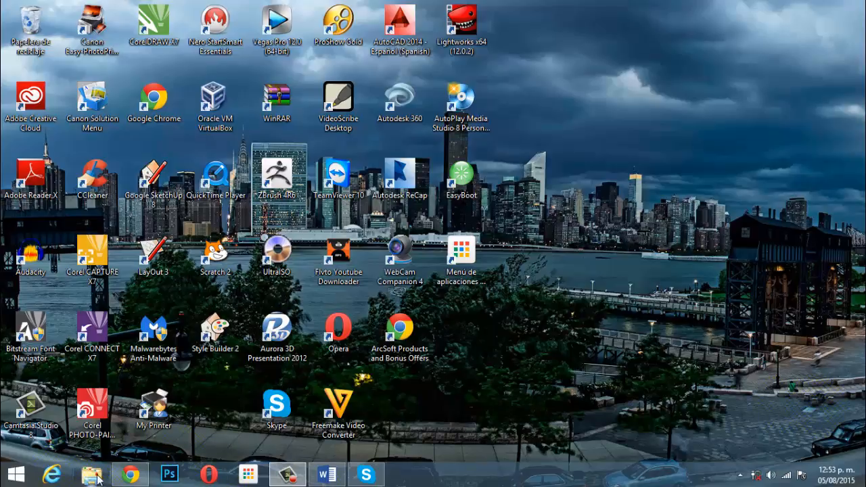
Open the Inventario 2015 database from the version 1.005.2015 folder of the client's files under documentos 2015, Clientes on drive D.
{"action": "left_click", "coordinate": [97, 479]}
{"action": "left_click", "coordinate": [501, 181]}
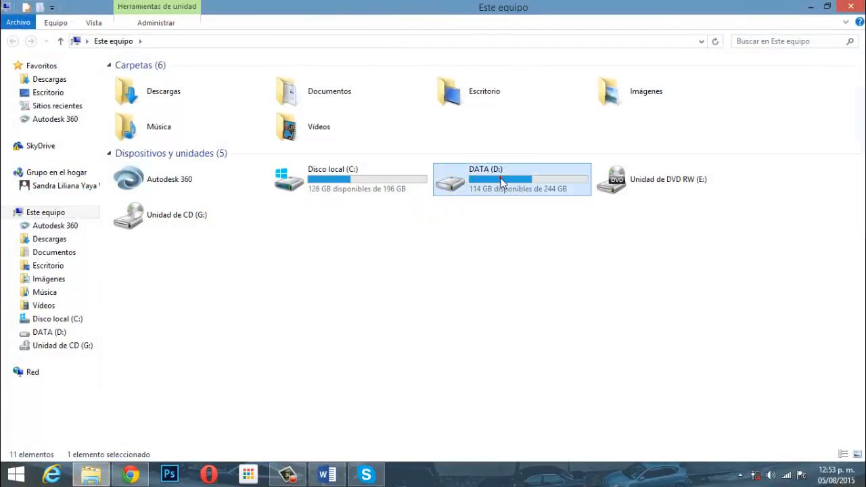
{"action": "double_click", "coordinate": [501, 181]}
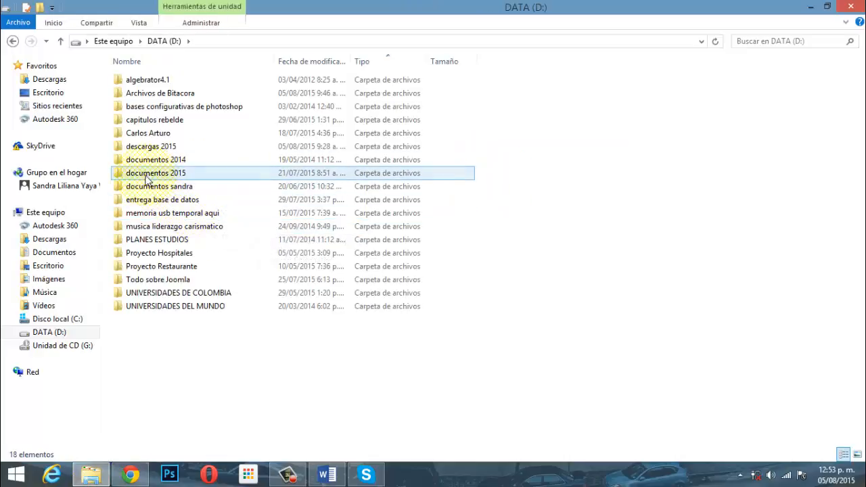
{"action": "double_click", "coordinate": [146, 177]}
{"action": "double_click", "coordinate": [135, 95]}
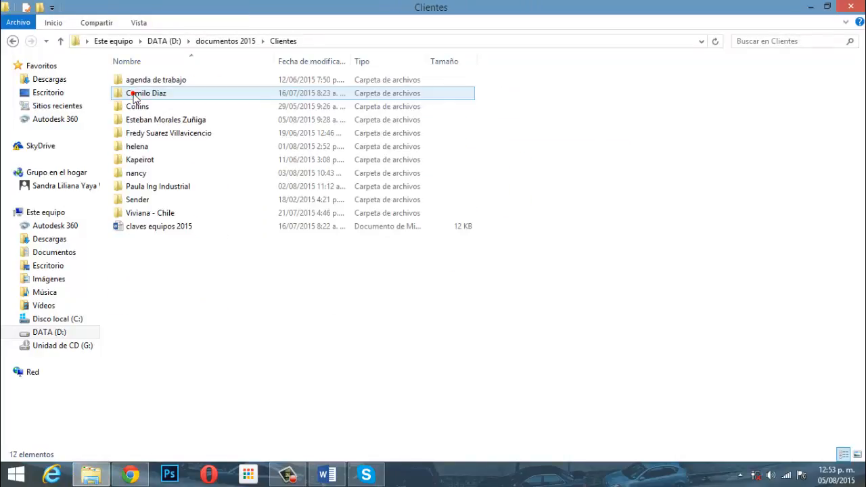
{"action": "double_click", "coordinate": [142, 187]}
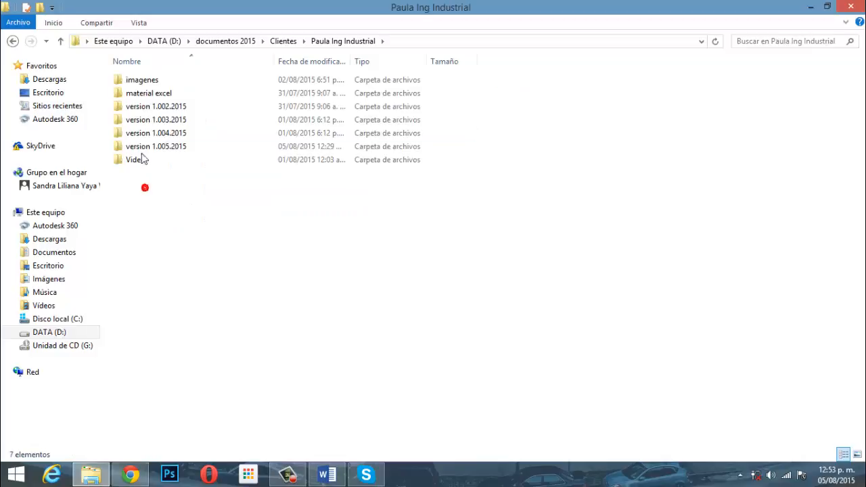
{"action": "double_click", "coordinate": [146, 147]}
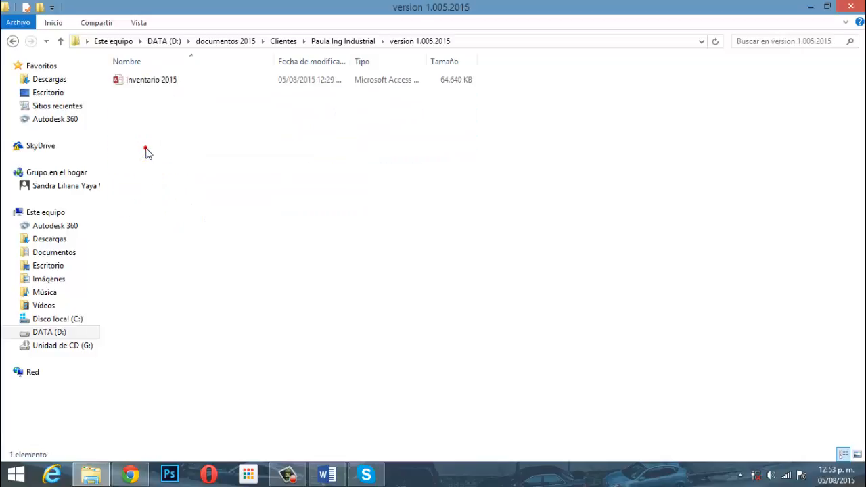
{"action": "left_click", "coordinate": [137, 86]}
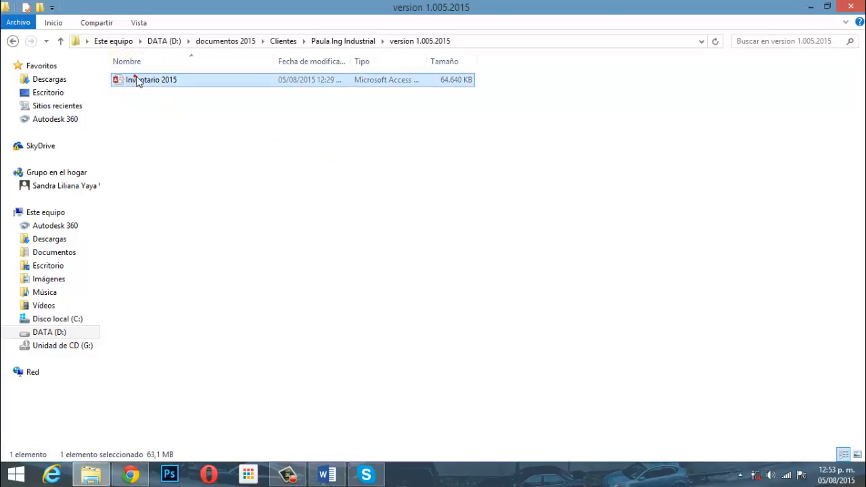
{"action": "double_click", "coordinate": [137, 83]}
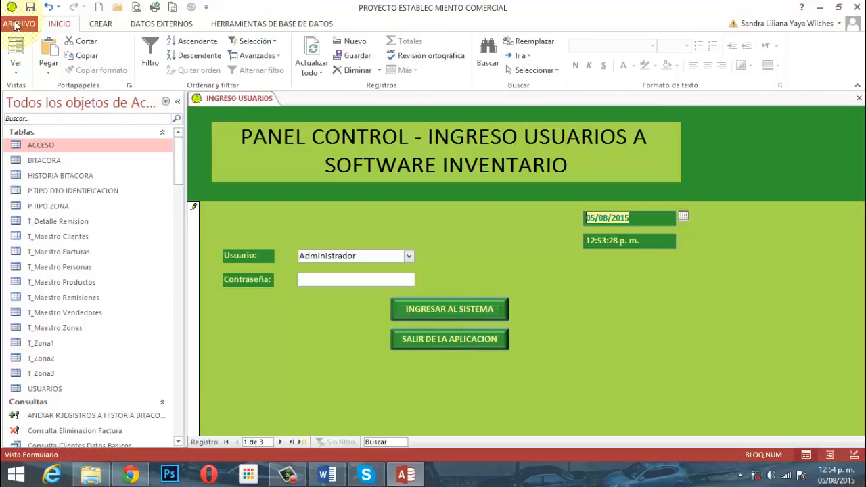
Examine the command groups for creating objects, external data and database tools, along with the database's file information.
{"action": "left_click", "coordinate": [100, 24]}
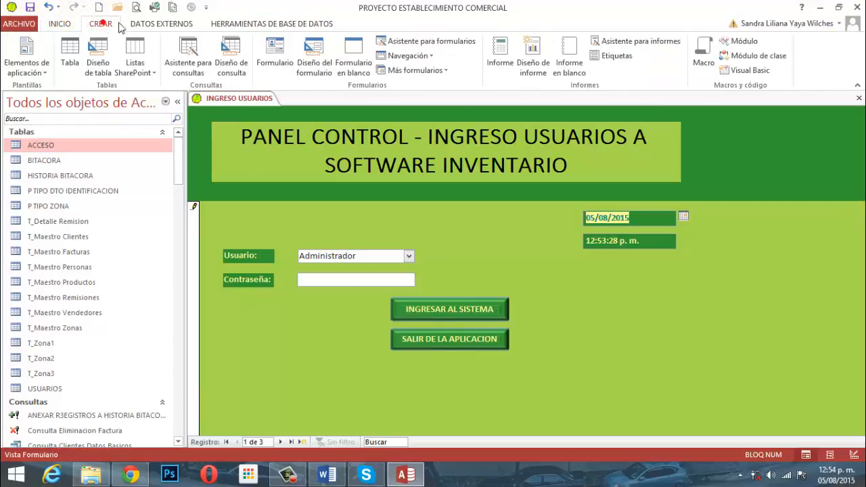
{"action": "left_click", "coordinate": [138, 24]}
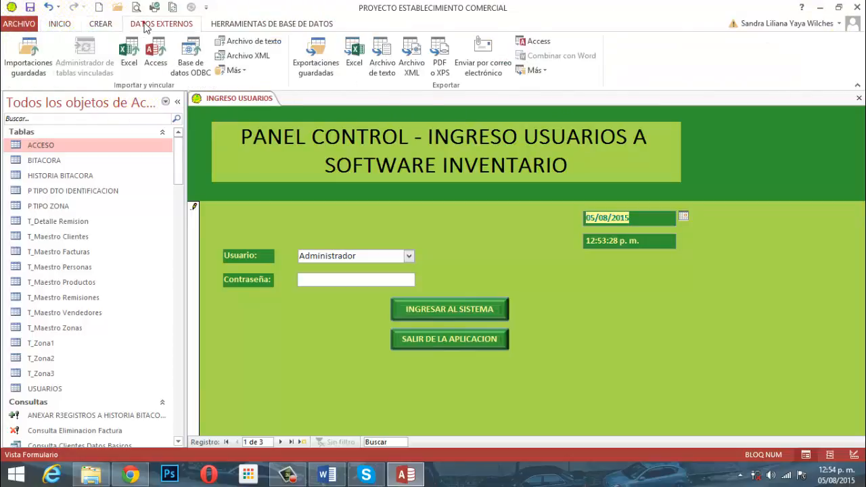
{"action": "left_click", "coordinate": [257, 24]}
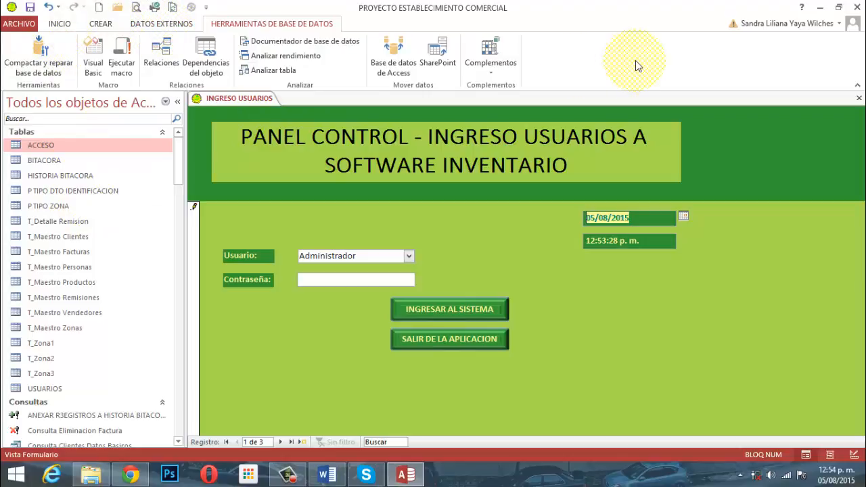
{"action": "left_click", "coordinate": [3, 24]}
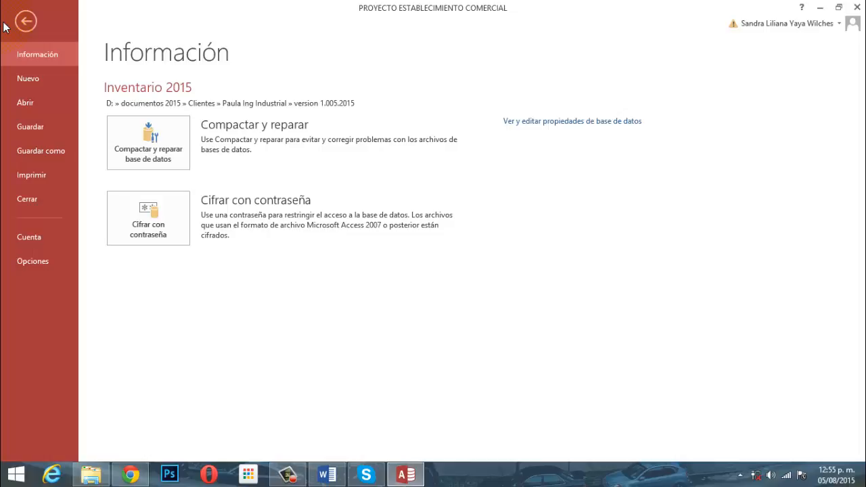
{"action": "left_click", "coordinate": [24, 25]}
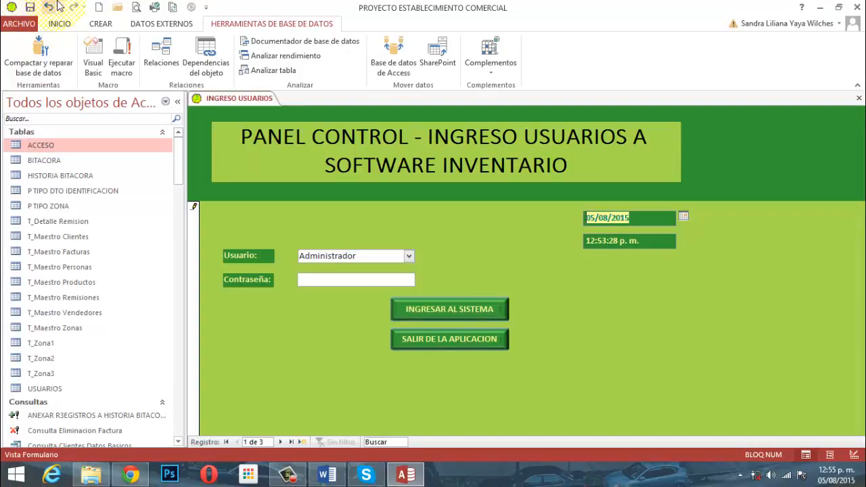
{"action": "left_click", "coordinate": [52, 27]}
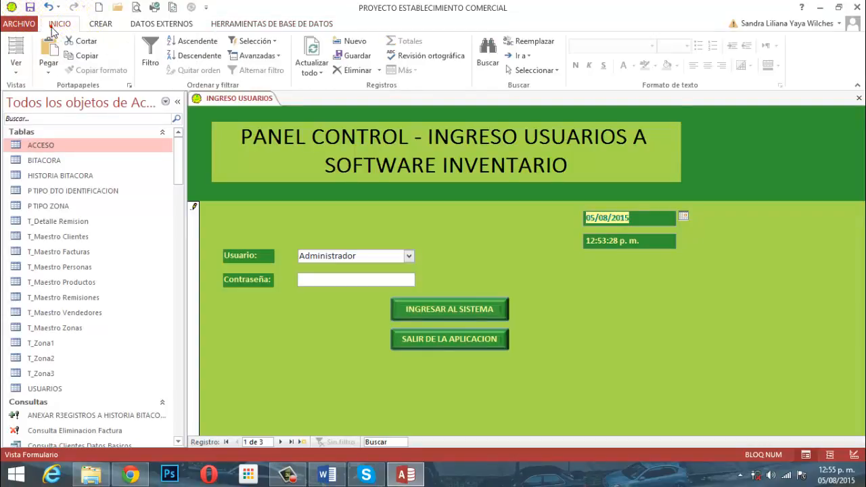
{"action": "left_click", "coordinate": [94, 26]}
{"action": "left_click", "coordinate": [143, 25]}
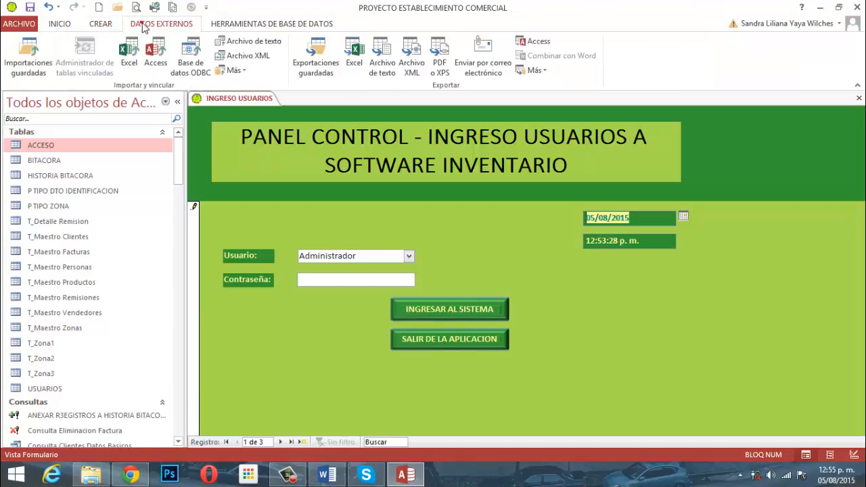
{"action": "left_click", "coordinate": [269, 26]}
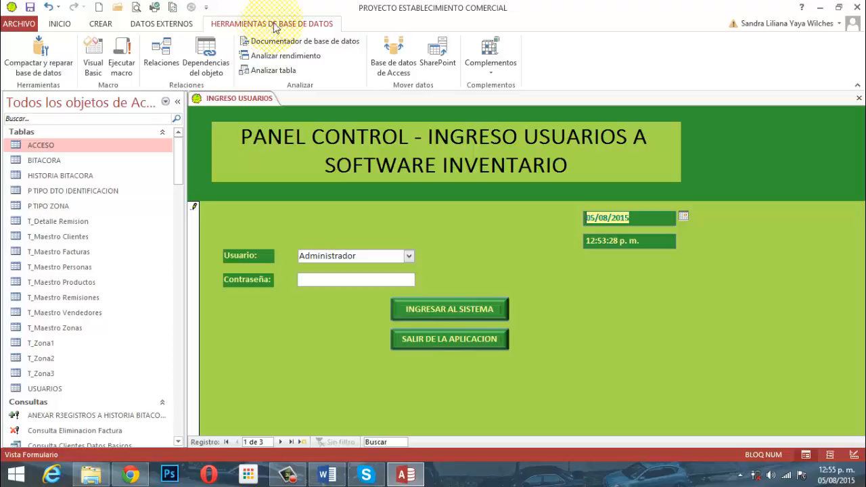
Examine the Inicio commands available for the INGRESO USUARIOS form, including the Ir a record navigation options.
{"action": "left_click", "coordinate": [50, 25]}
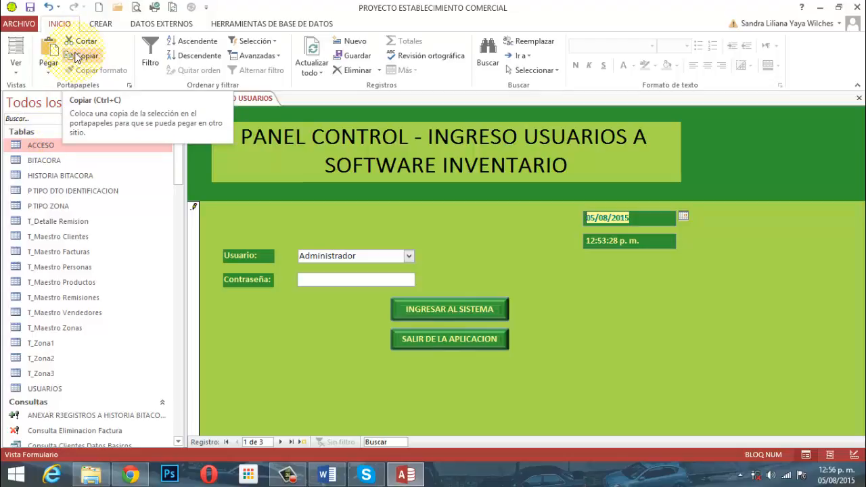
{"action": "left_click", "coordinate": [12, 74]}
{"action": "left_click", "coordinate": [12, 75]}
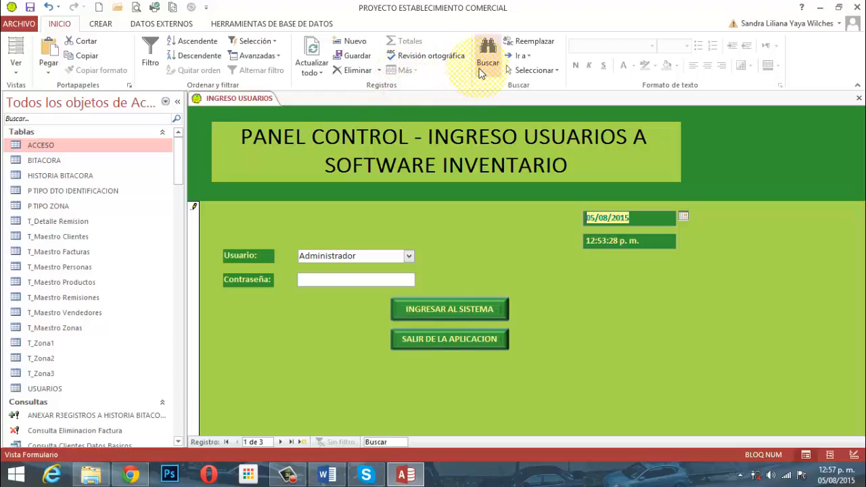
{"action": "left_click", "coordinate": [527, 57]}
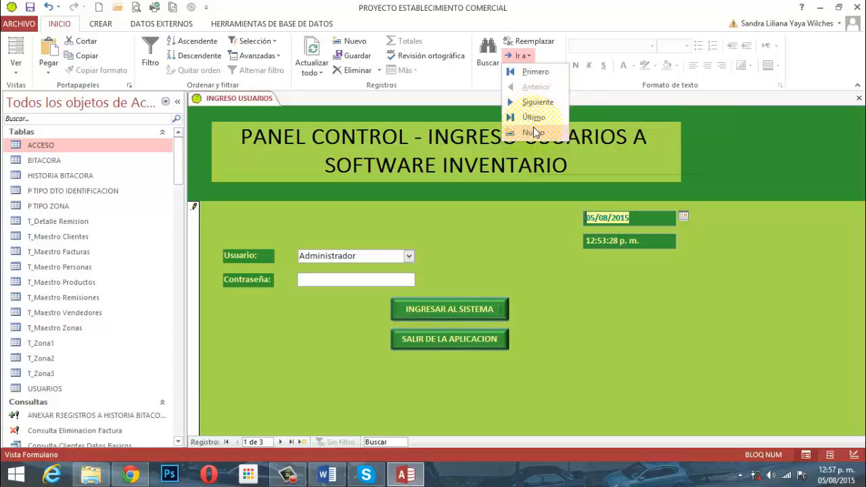
{"action": "left_click", "coordinate": [562, 34]}
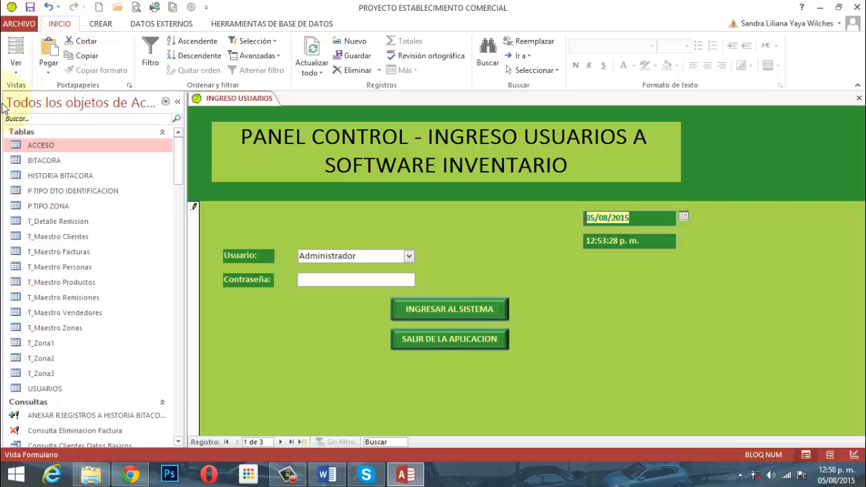
Open the ACCESO table to show its records.
{"action": "left_click", "coordinate": [42, 148]}
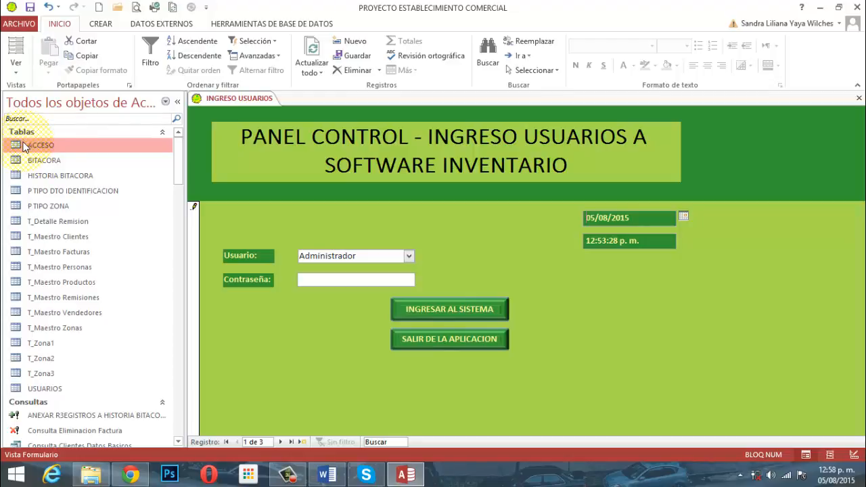
{"action": "right_click", "coordinate": [23, 144]}
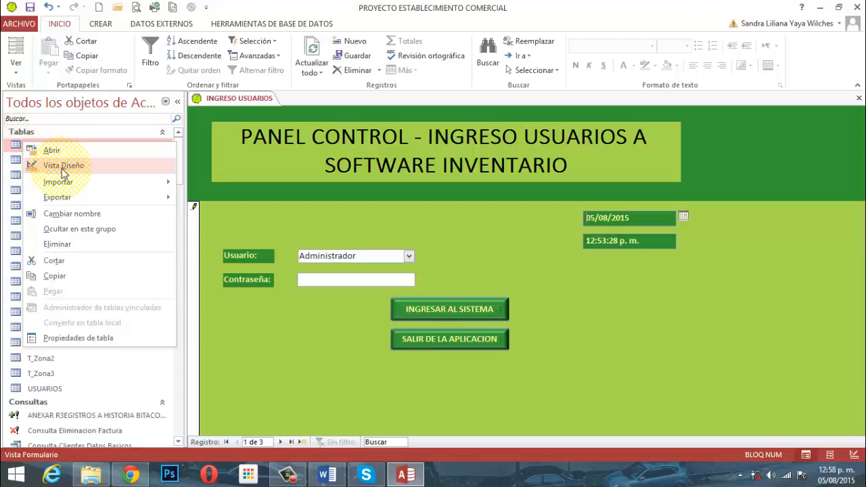
{"action": "left_click", "coordinate": [51, 152]}
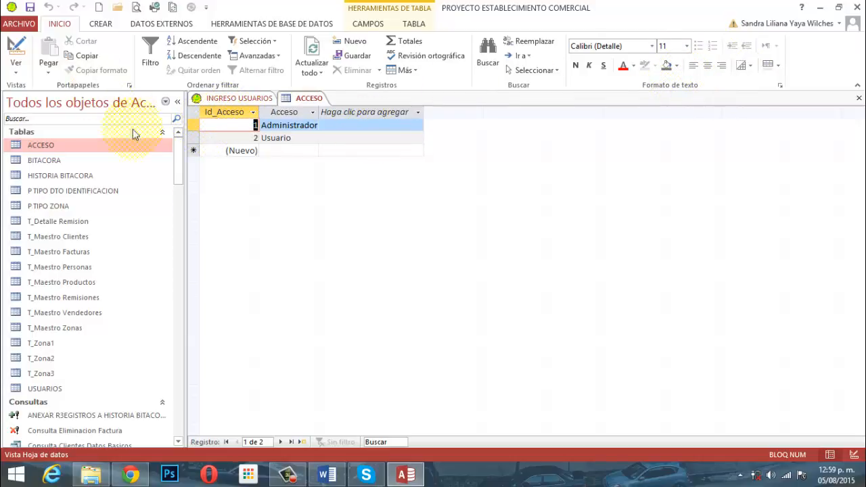
Alternate the ACCESO table between Design view and Datasheet view, ending in Design view.
{"action": "left_click", "coordinate": [17, 73]}
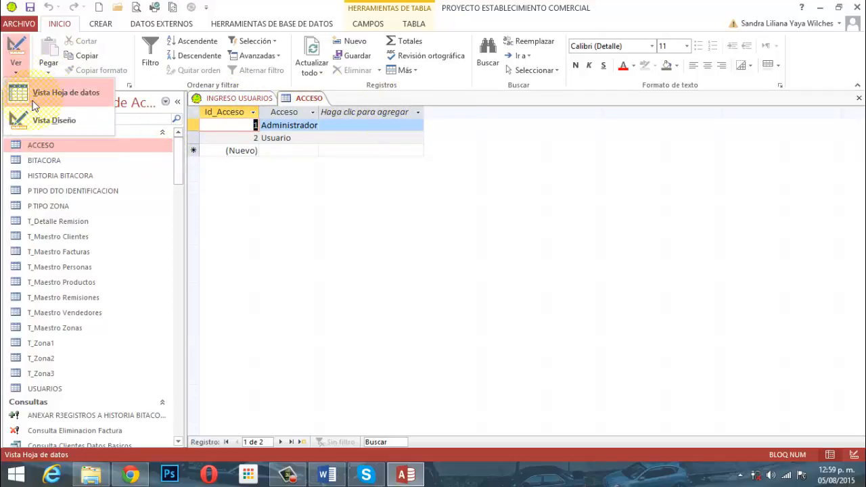
{"action": "left_click", "coordinate": [56, 126]}
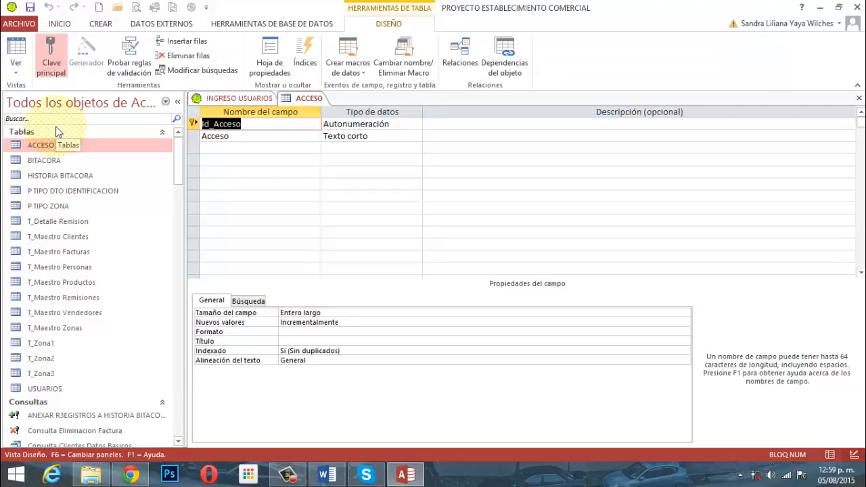
{"action": "left_click", "coordinate": [16, 62]}
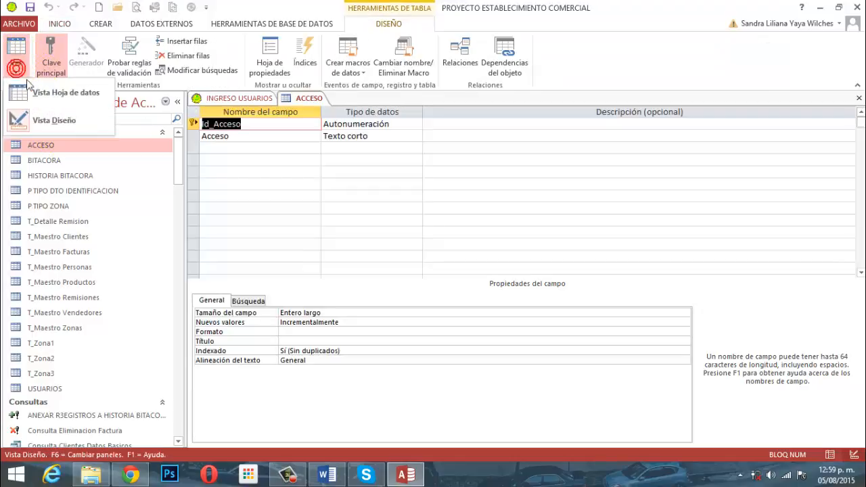
{"action": "left_click", "coordinate": [58, 93]}
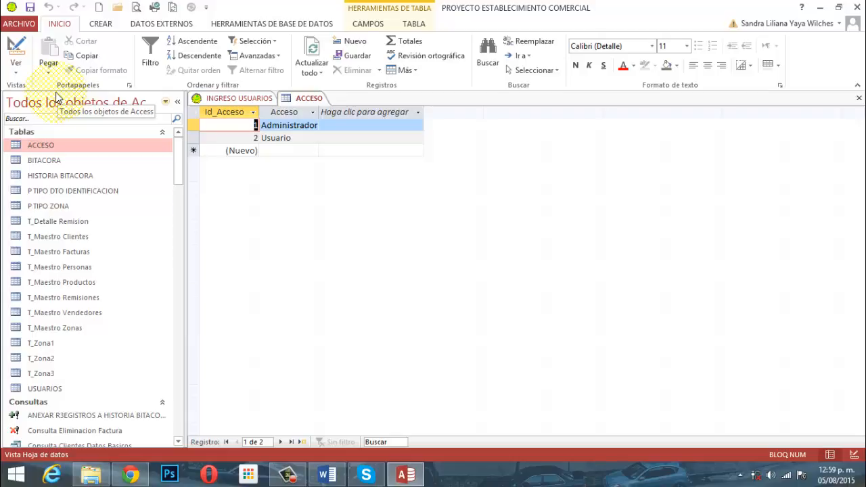
{"action": "left_click", "coordinate": [16, 61]}
{"action": "left_click", "coordinate": [51, 120]}
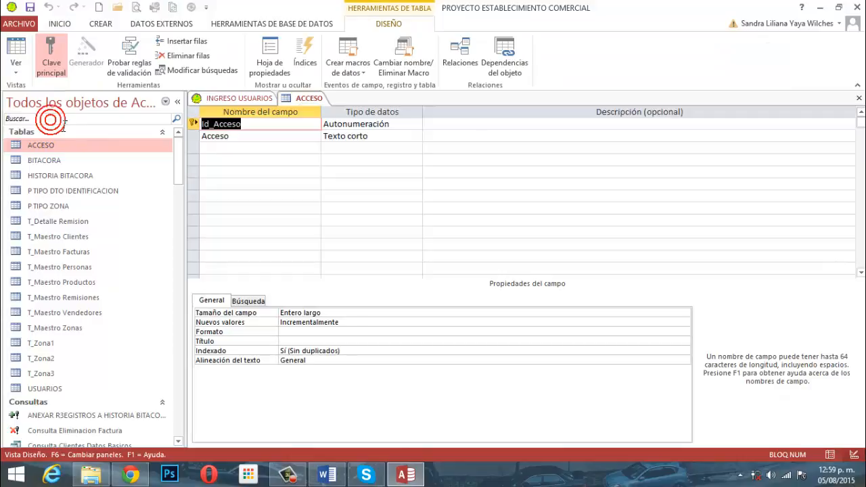
Return the ACCESO table to Datasheet view and look through the advanced filter options without applying any.
{"action": "left_click", "coordinate": [60, 23]}
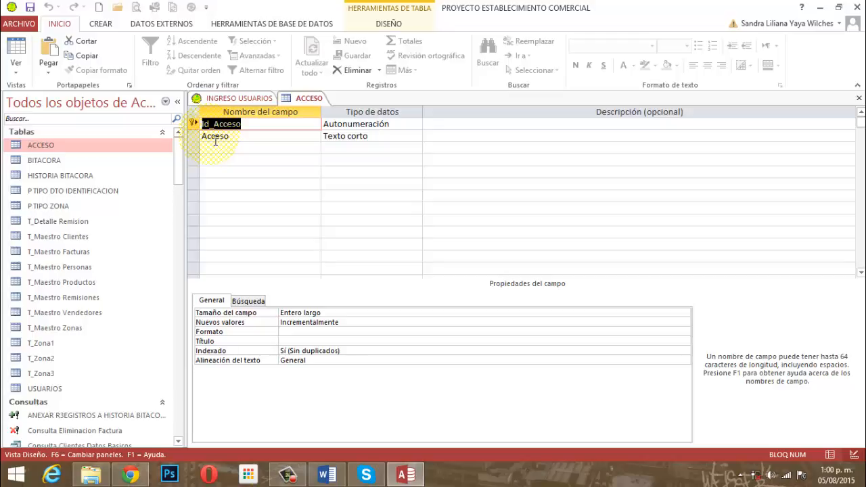
{"action": "left_click", "coordinate": [16, 71]}
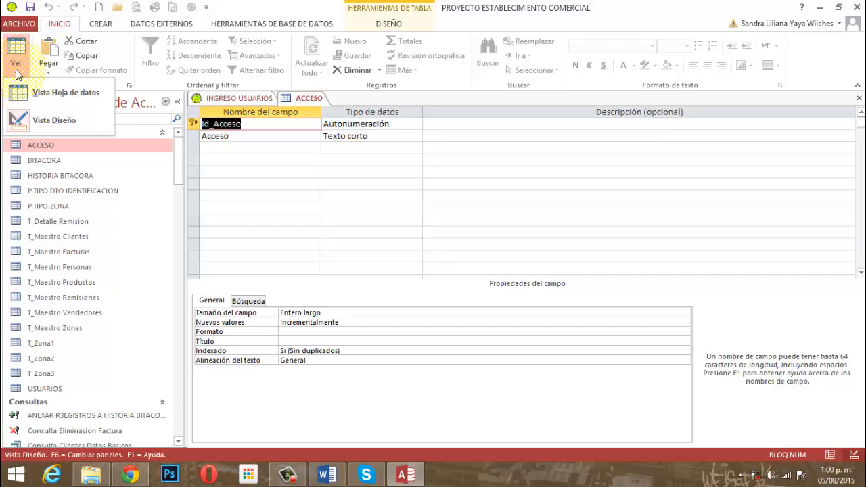
{"action": "left_click", "coordinate": [54, 90]}
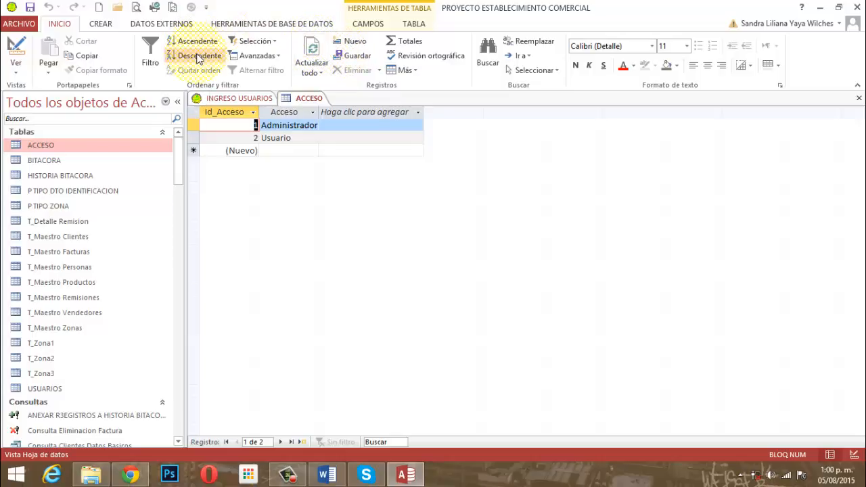
{"action": "left_click", "coordinate": [281, 58]}
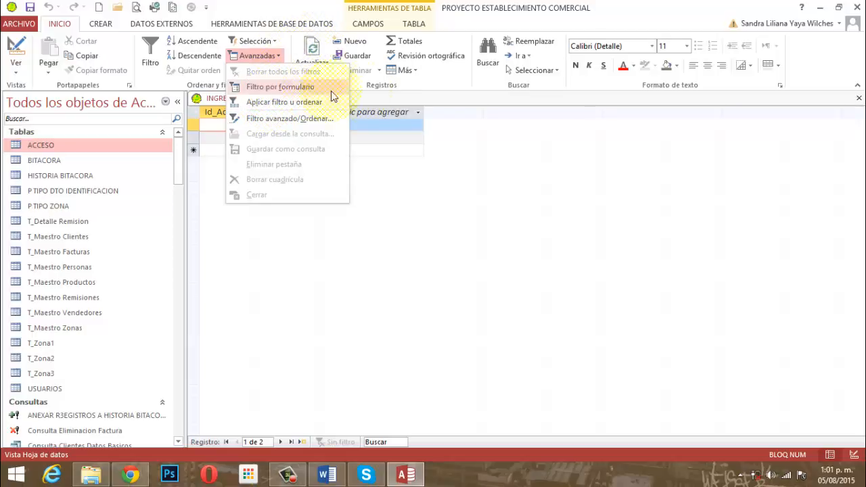
{"action": "left_click", "coordinate": [431, 100]}
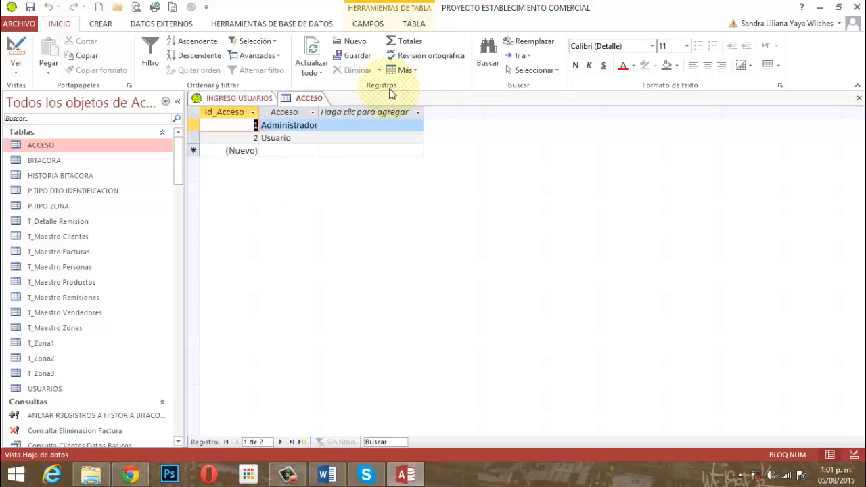
Select the Administrador record in the ACCESO table, and the Acceso and Id_Acceso columns in turn, ending on Id_Acceso.
{"action": "left_click", "coordinate": [206, 131]}
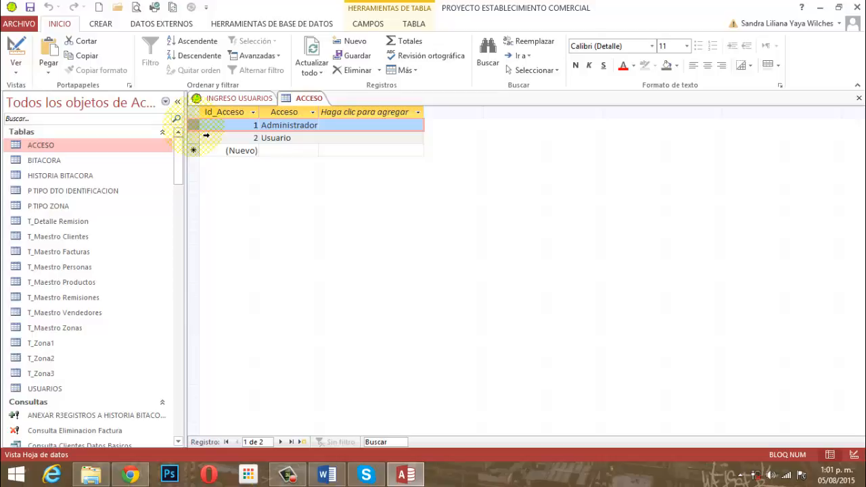
{"action": "left_click", "coordinate": [235, 115]}
{"action": "left_click", "coordinate": [284, 113]}
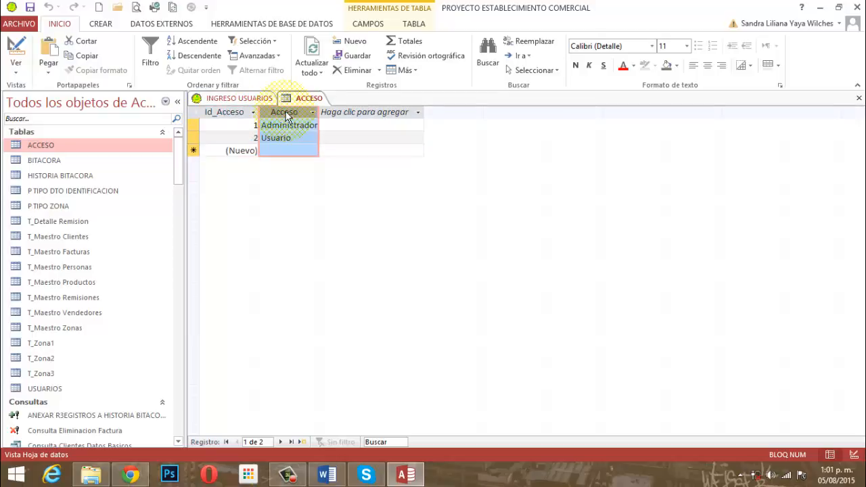
{"action": "left_click", "coordinate": [233, 113]}
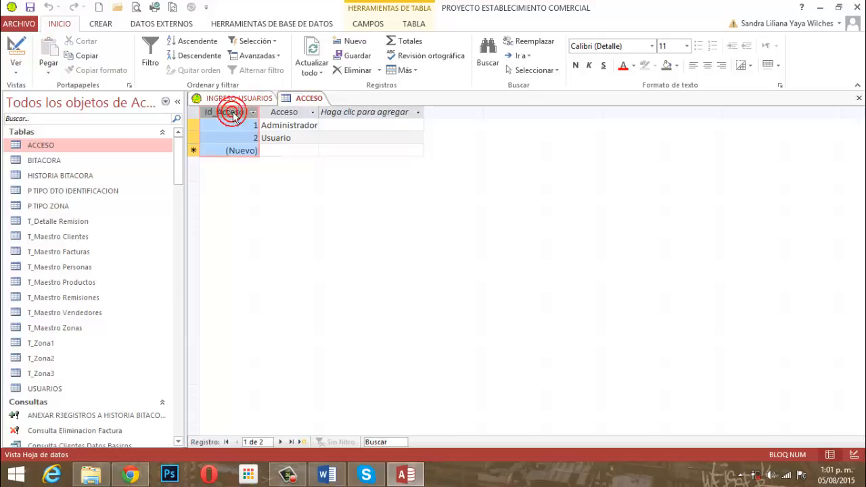
Select the Acceso column, the Administrador record and the Id_Acceso column of the ACCESO table in turn.
{"action": "left_click", "coordinate": [286, 112]}
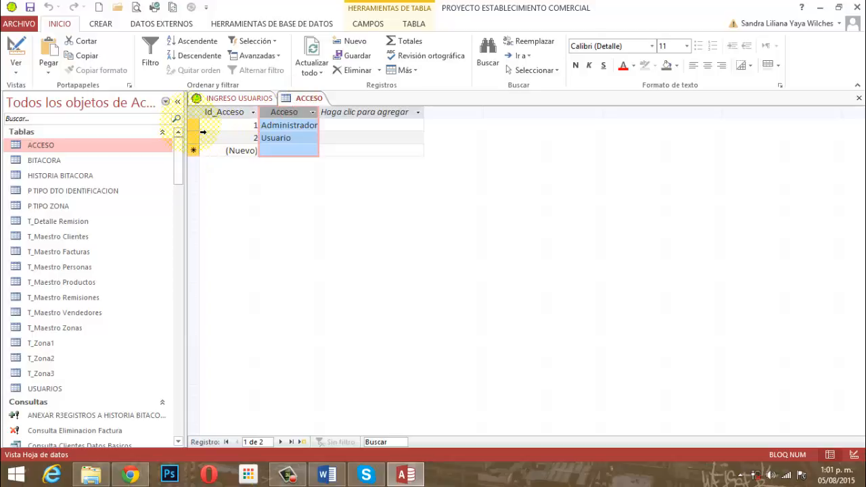
{"action": "left_click", "coordinate": [197, 126]}
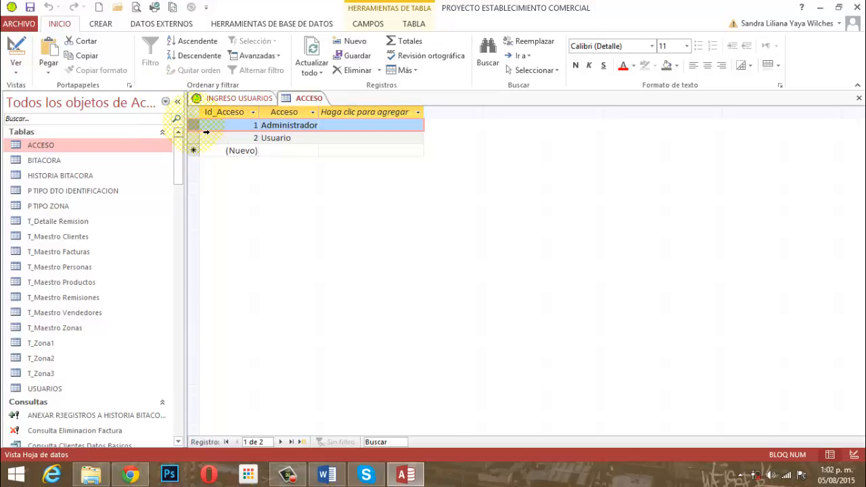
{"action": "left_click", "coordinate": [229, 113]}
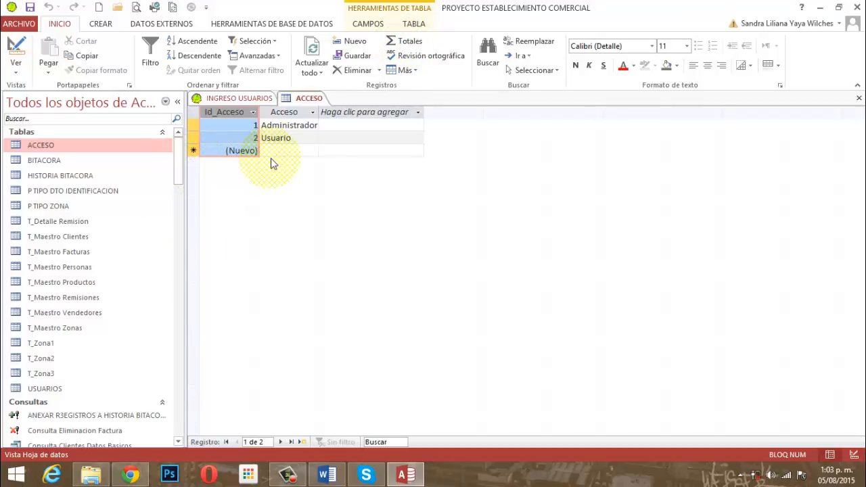
Show and hide the totals row of the ACCESO table, and view the options for going to a record.
{"action": "left_click", "coordinate": [406, 41]}
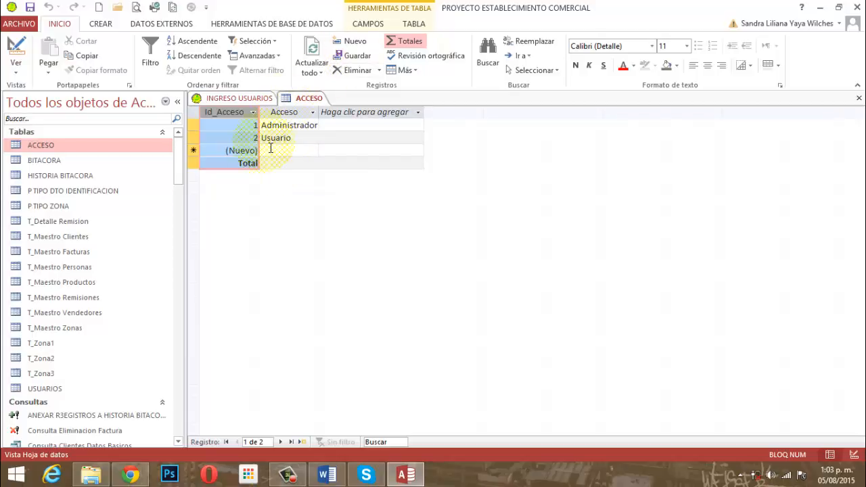
{"action": "left_click", "coordinate": [407, 45]}
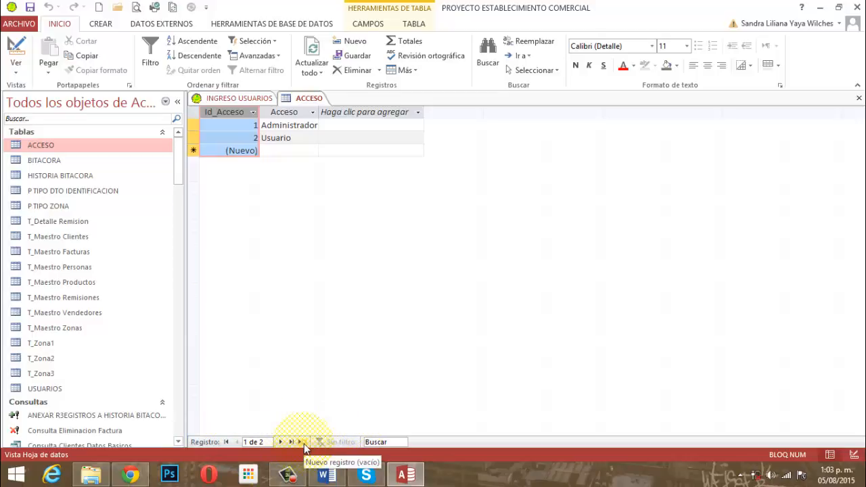
{"action": "left_click", "coordinate": [527, 56]}
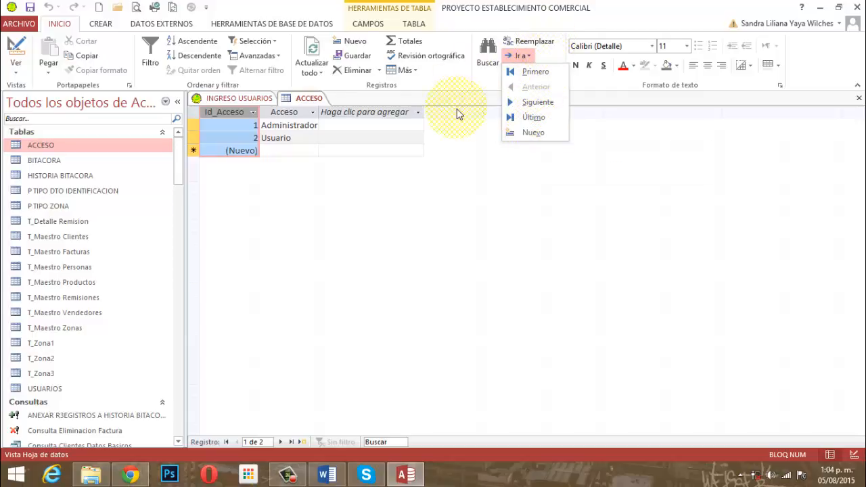
{"action": "left_click", "coordinate": [481, 30]}
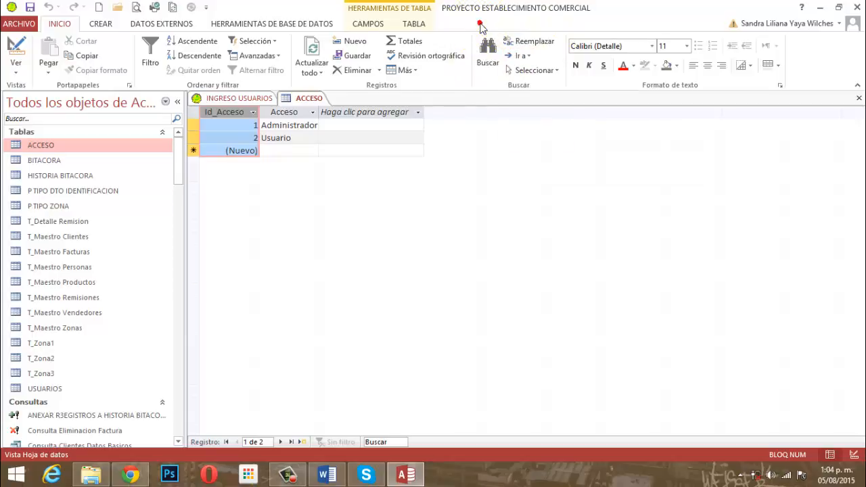
Select all records in the ACCESO table, and reduce the selection to the Administrador record only.
{"action": "left_click", "coordinate": [560, 72]}
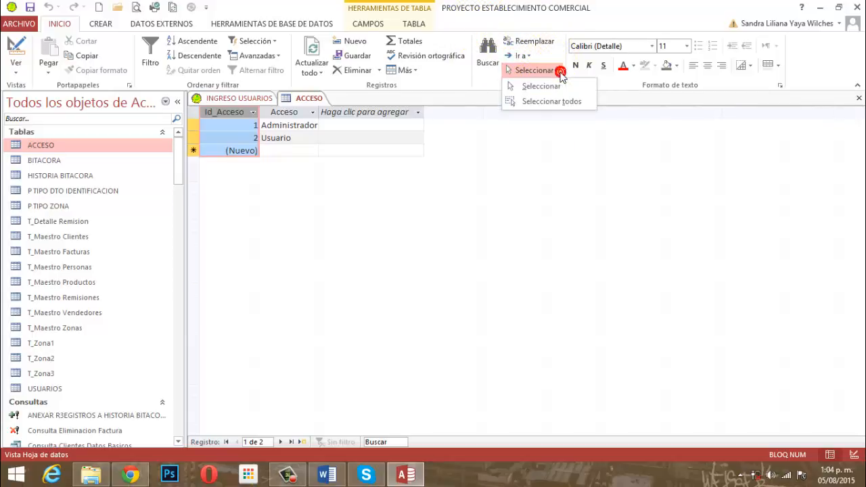
{"action": "left_click", "coordinate": [543, 103]}
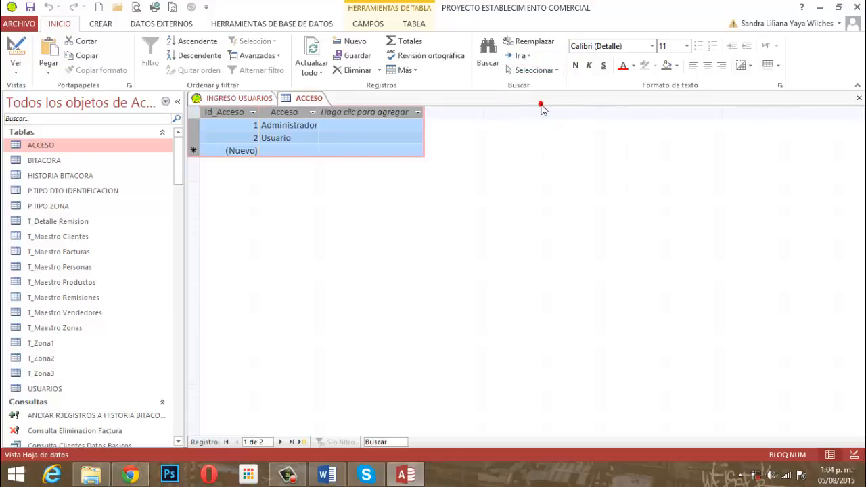
{"action": "left_click", "coordinate": [553, 70]}
{"action": "left_click", "coordinate": [195, 129]}
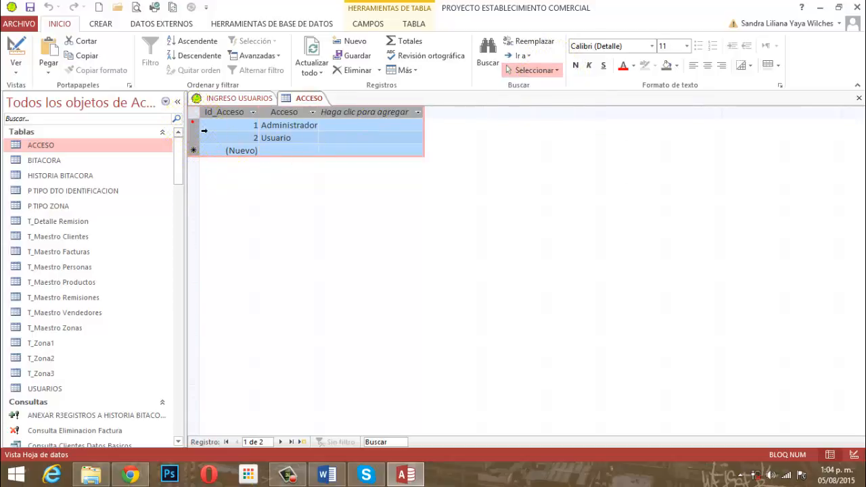
{"action": "left_click", "coordinate": [545, 71]}
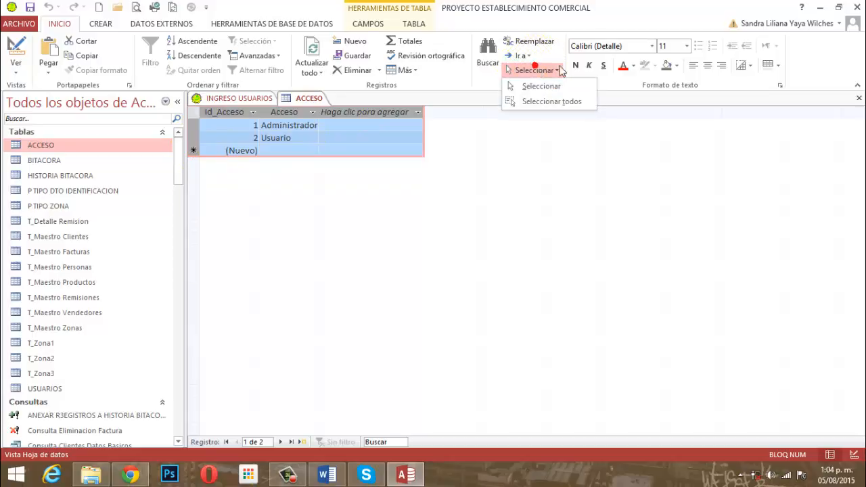
{"action": "left_click", "coordinate": [554, 86]}
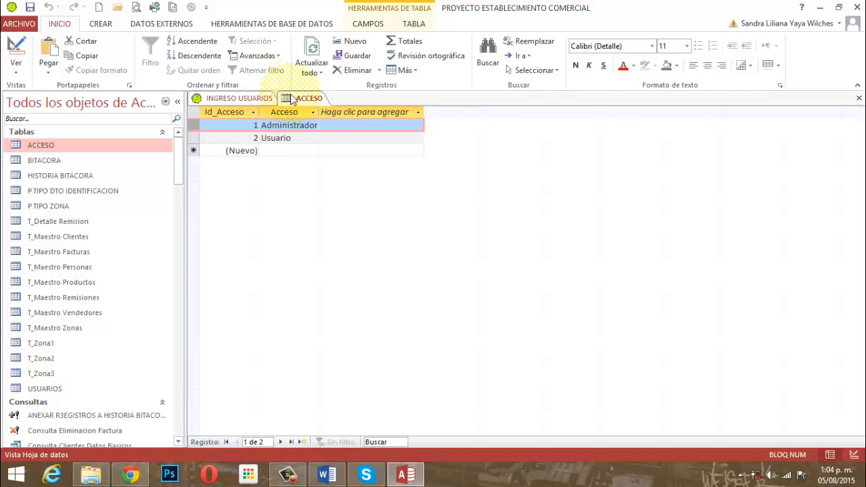
Alternate between the open INGRESO USUARIOS form and the ACCESO table, ending on ACCESO.
{"action": "left_click", "coordinate": [236, 99]}
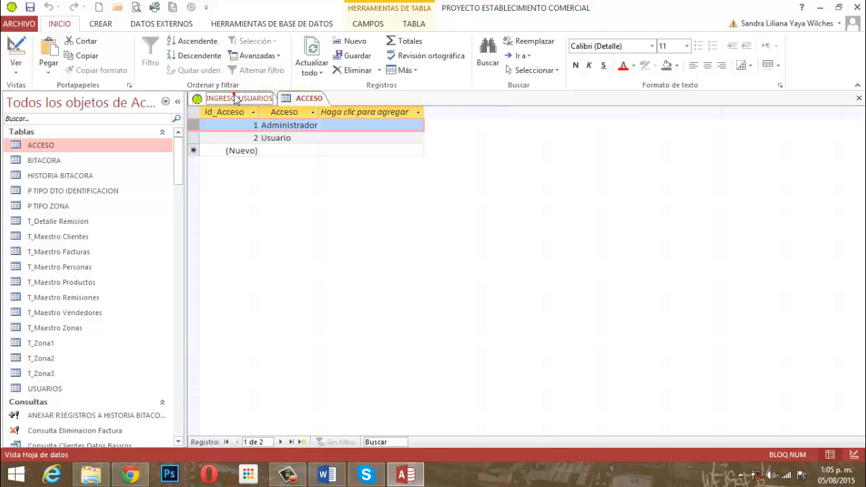
{"action": "left_click", "coordinate": [296, 98]}
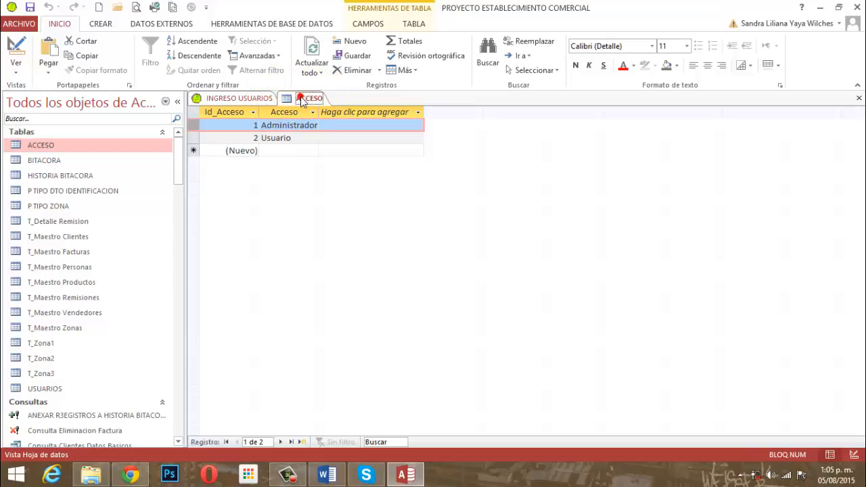
{"action": "left_click", "coordinate": [301, 100]}
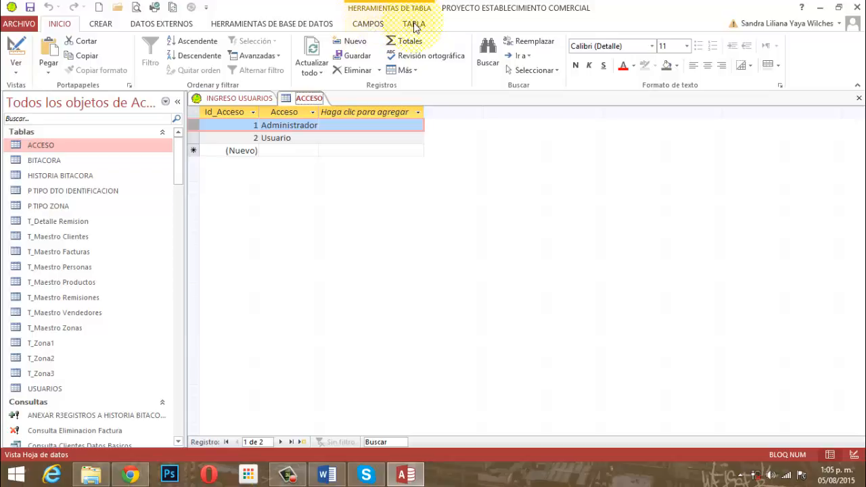
Examine the field commands, additional field types, and table event and relationship commands offered for the ACCESO table, ending on the home commands.
{"action": "left_click", "coordinate": [359, 26]}
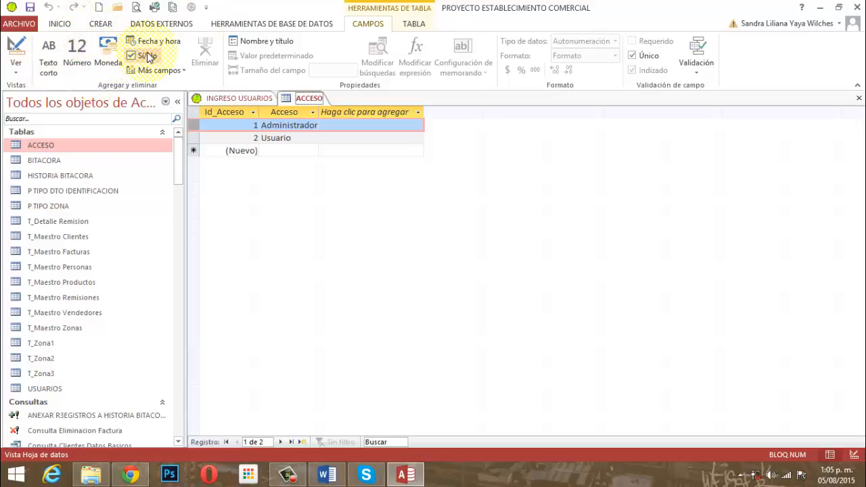
{"action": "left_click", "coordinate": [184, 70]}
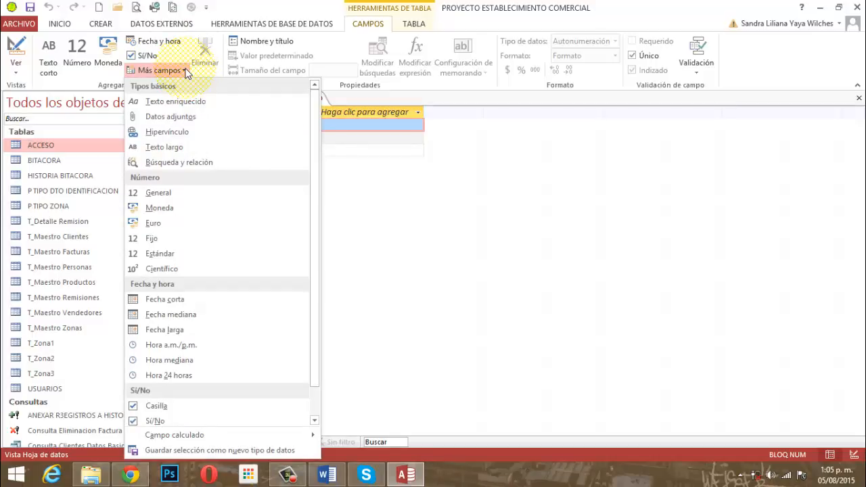
{"action": "left_click", "coordinate": [185, 70]}
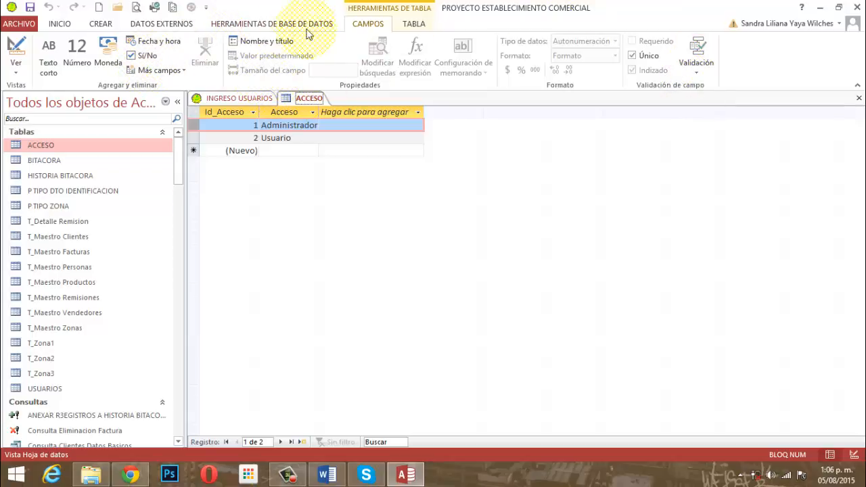
{"action": "left_click", "coordinate": [413, 23]}
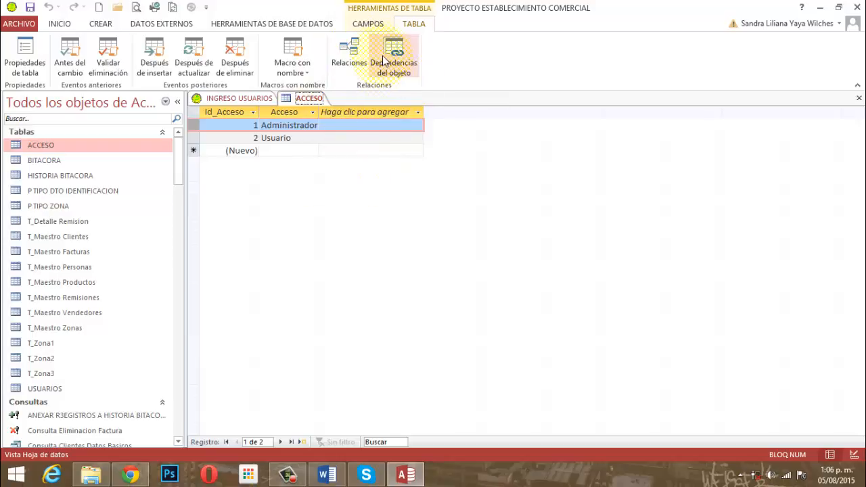
{"action": "left_click", "coordinate": [364, 26]}
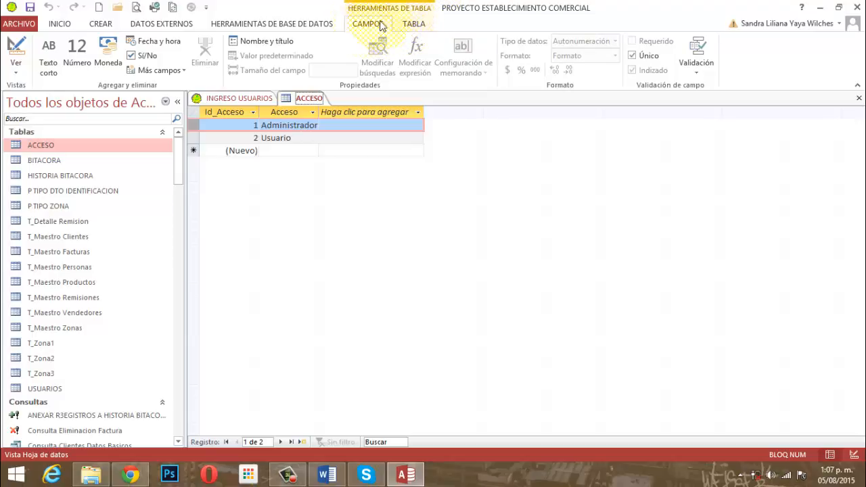
{"action": "left_click", "coordinate": [418, 27]}
{"action": "left_click", "coordinate": [368, 25]}
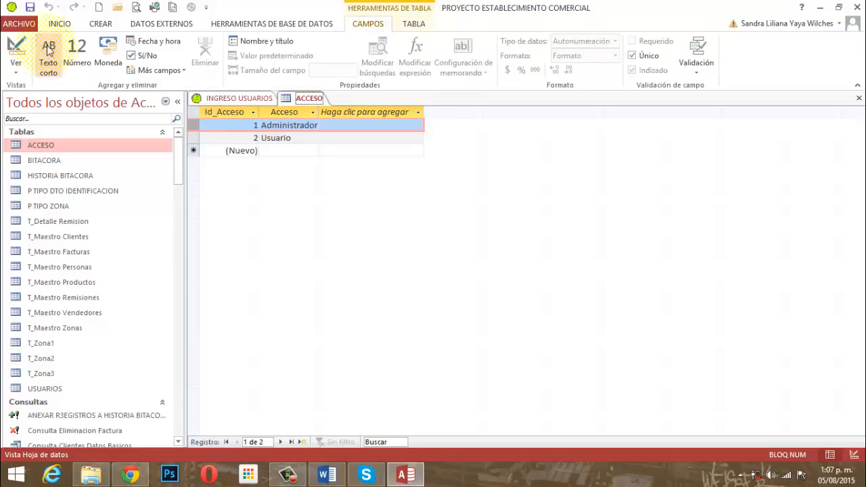
{"action": "left_click", "coordinate": [58, 25]}
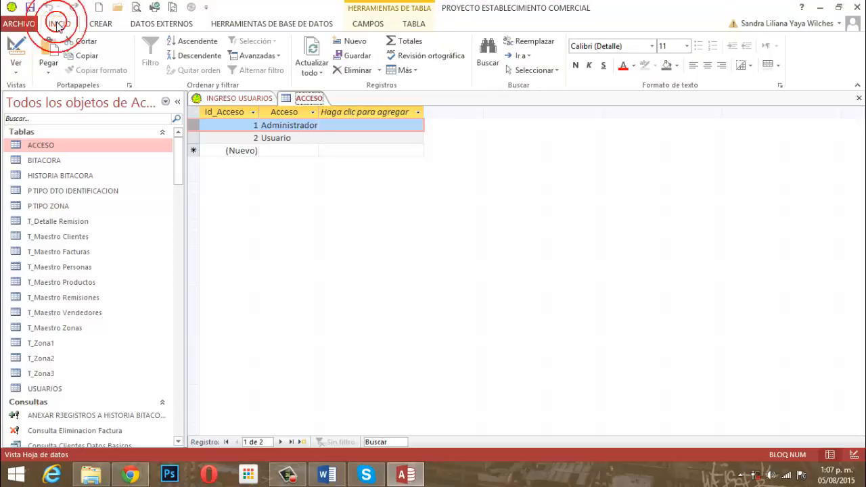
Close the ACCESO table without saving its design changes, and close the INGRESO USUARIOS form.
{"action": "right_click", "coordinate": [301, 98]}
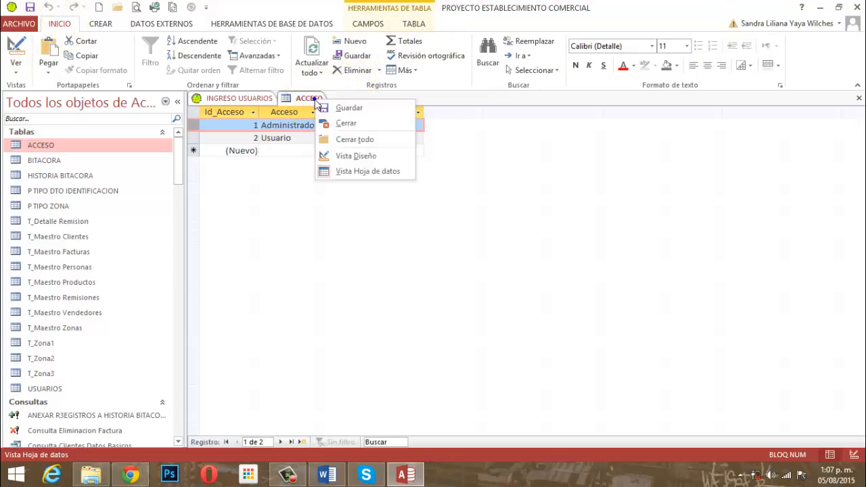
{"action": "left_click", "coordinate": [343, 125]}
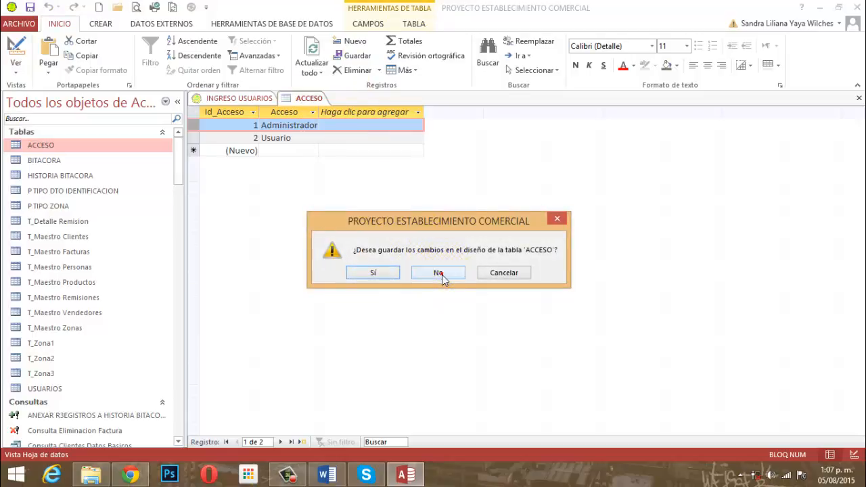
{"action": "left_click", "coordinate": [441, 275]}
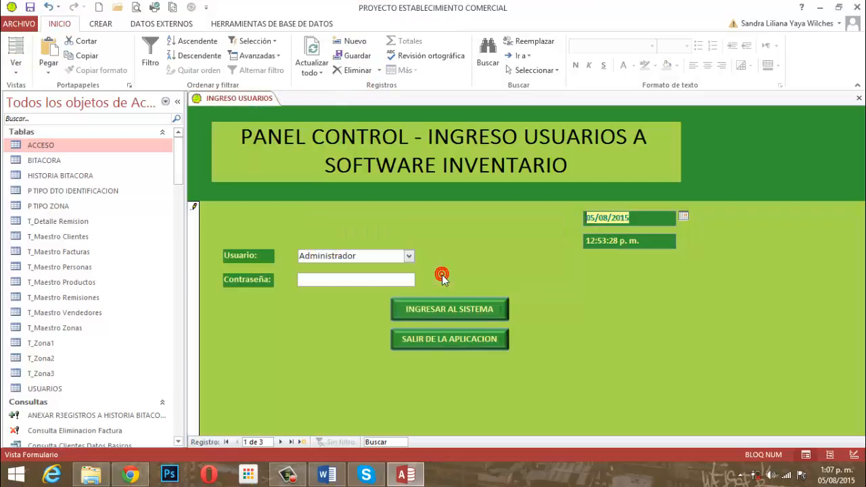
{"action": "right_click", "coordinate": [242, 102]}
{"action": "left_click", "coordinate": [273, 126]}
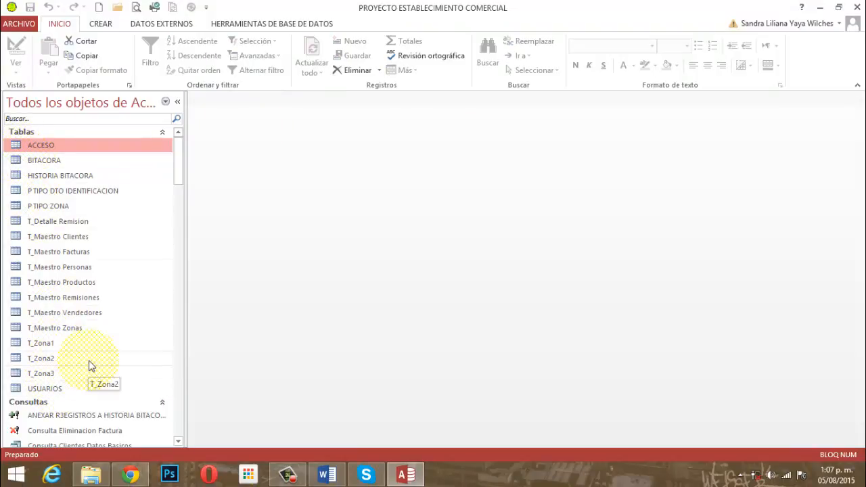
Open the ANEXAR R3EGISTROS A HISTORIA BITACORA query in Design view and display the general home commands.
{"action": "scroll", "coordinate": [90, 365], "scroll_direction": "down", "scroll_amount": 2}
{"action": "scroll", "coordinate": [89, 365], "scroll_direction": "down", "scroll_amount": 4}
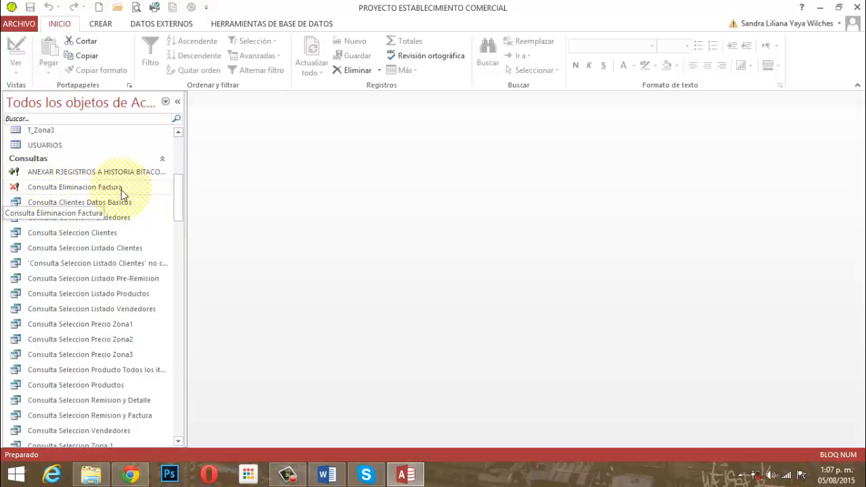
{"action": "scroll", "coordinate": [115, 199], "scroll_direction": "down", "scroll_amount": 2}
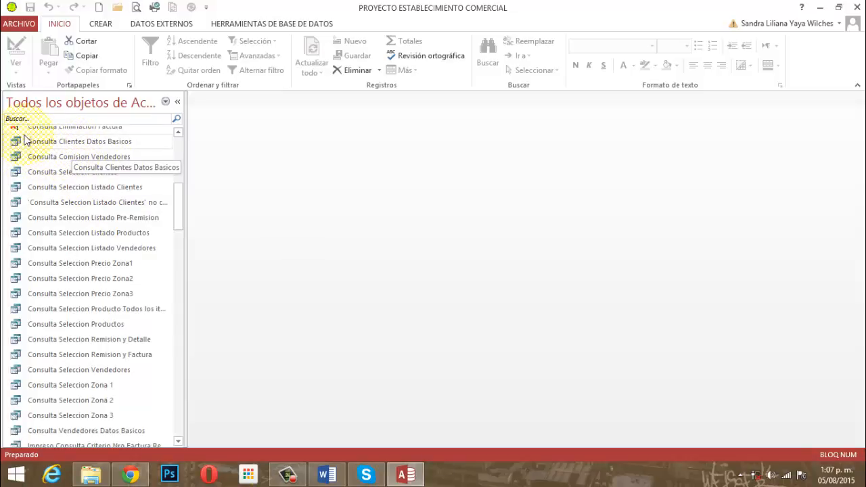
{"action": "scroll", "coordinate": [130, 170], "scroll_direction": "down", "scroll_amount": 3}
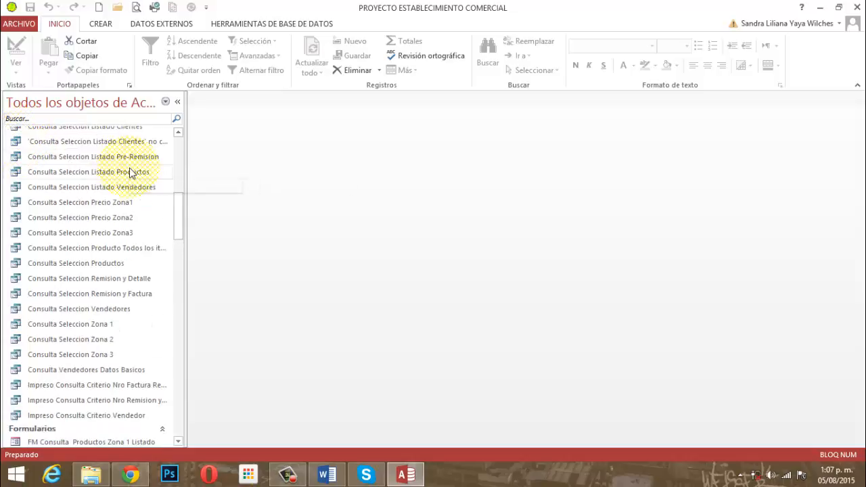
{"action": "scroll", "coordinate": [131, 173], "scroll_direction": "up", "scroll_amount": 1}
{"action": "scroll", "coordinate": [131, 174], "scroll_direction": "up", "scroll_amount": 3}
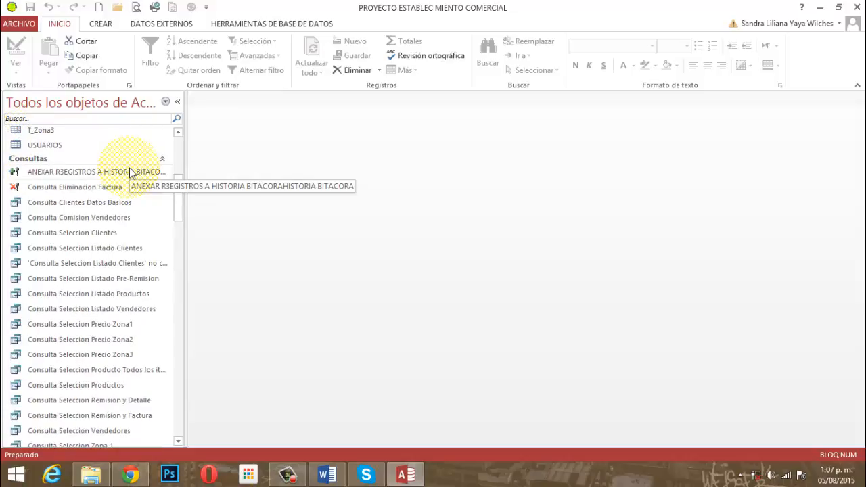
{"action": "left_click", "coordinate": [73, 174]}
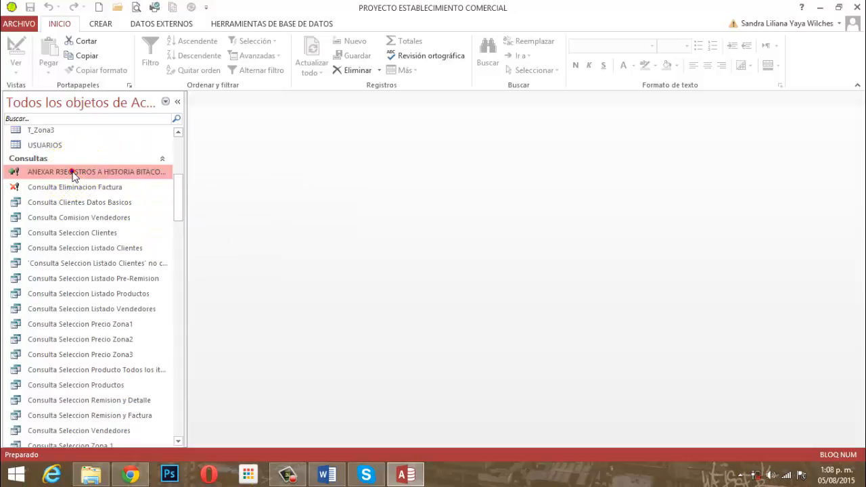
{"action": "right_click", "coordinate": [73, 173]}
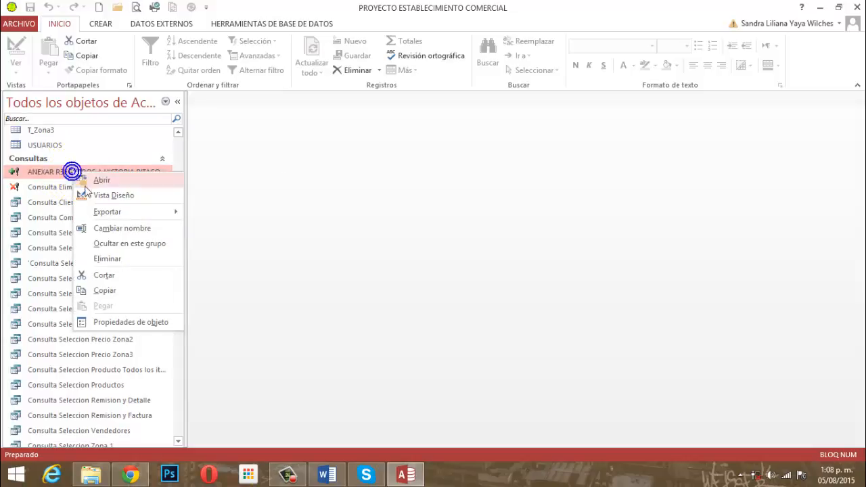
{"action": "left_click", "coordinate": [100, 195]}
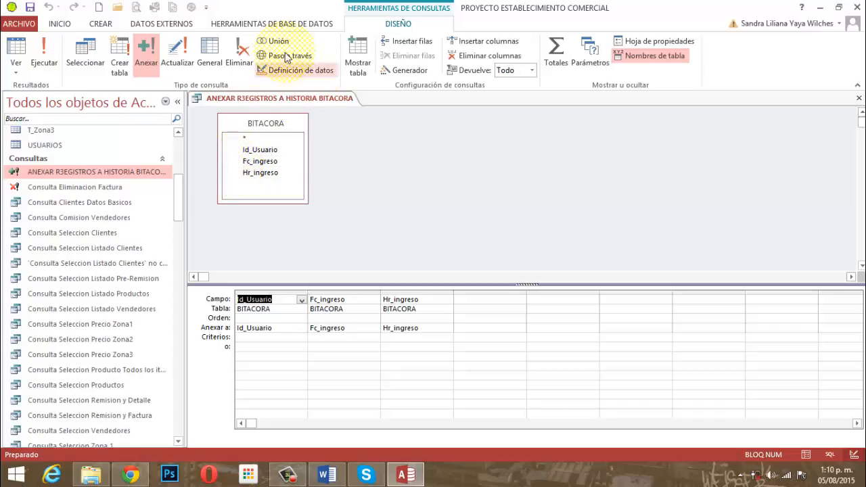
{"action": "left_click", "coordinate": [61, 25]}
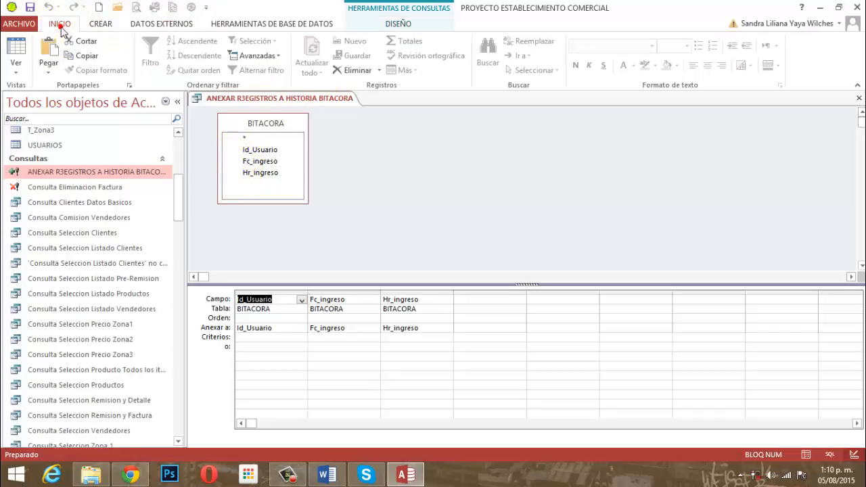
{"action": "left_click", "coordinate": [60, 27]}
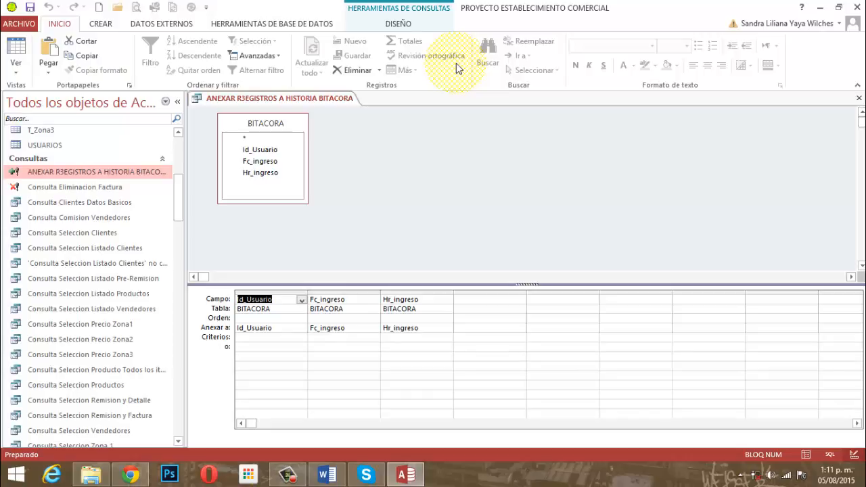
Examine the query's Hr_ingreso column and the creation, external data and database tool commands, and close the query.
{"action": "left_click", "coordinate": [434, 305]}
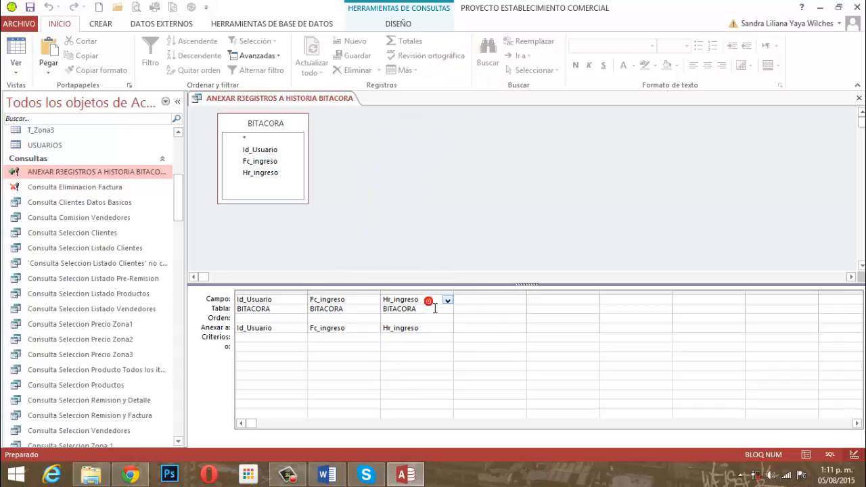
{"action": "left_click", "coordinate": [433, 311]}
{"action": "left_click", "coordinate": [434, 333]}
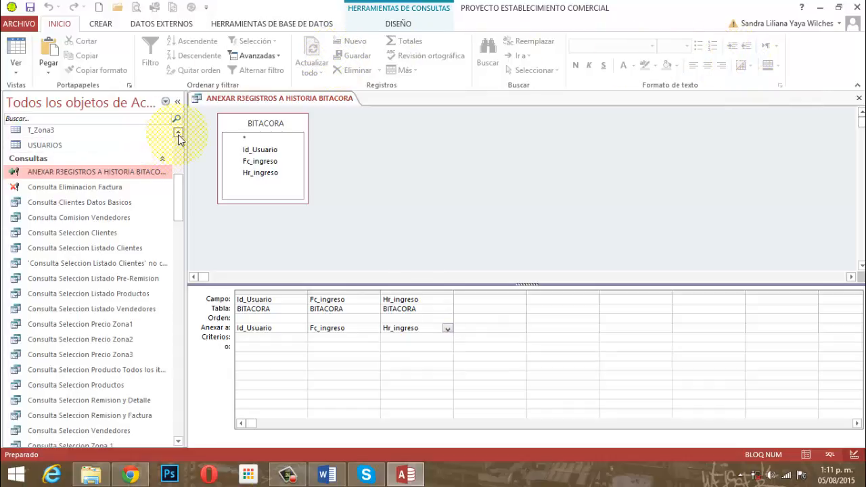
{"action": "left_click", "coordinate": [100, 26]}
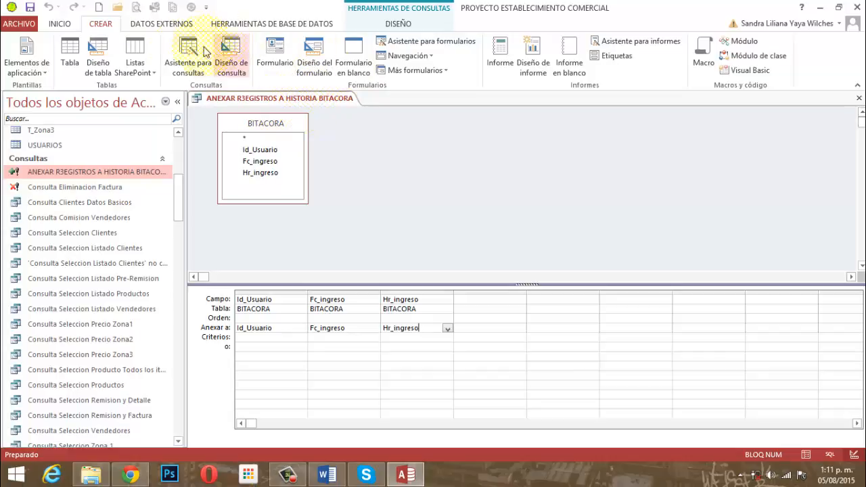
{"action": "left_click", "coordinate": [148, 25]}
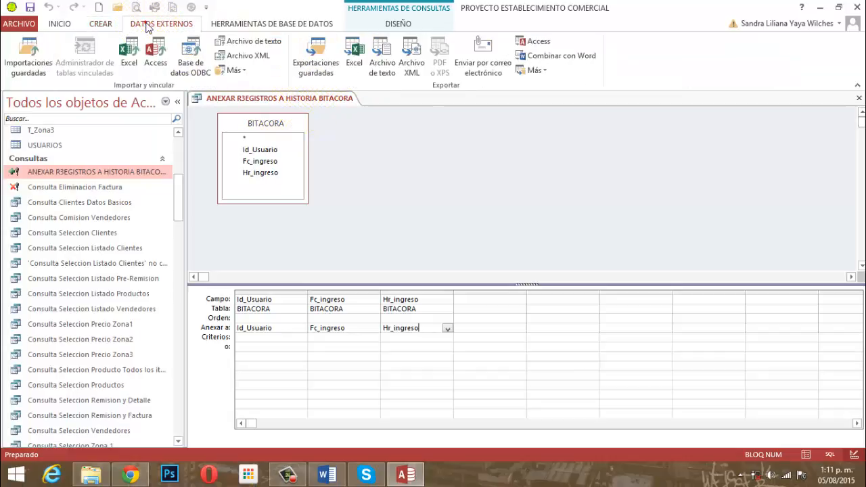
{"action": "left_click", "coordinate": [253, 25]}
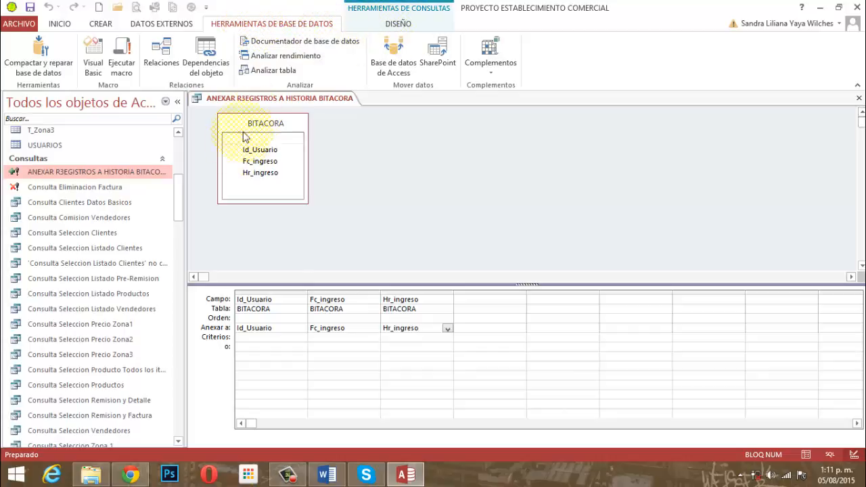
{"action": "right_click", "coordinate": [263, 98]}
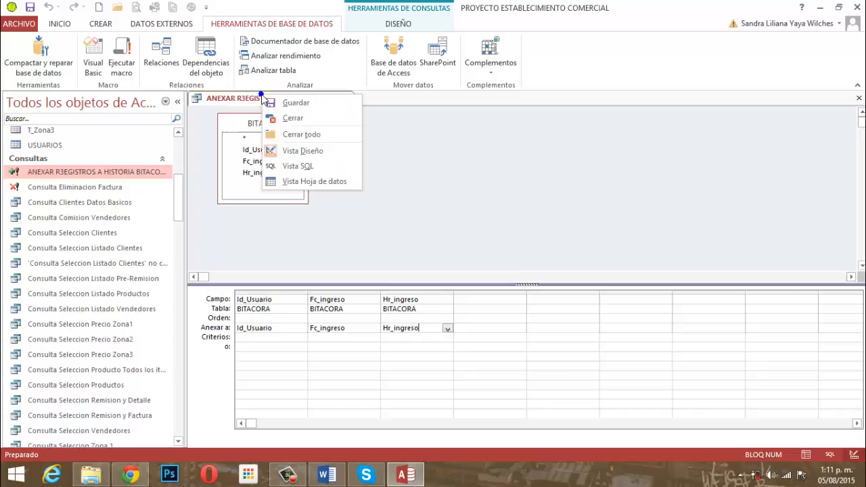
{"action": "left_click", "coordinate": [291, 118]}
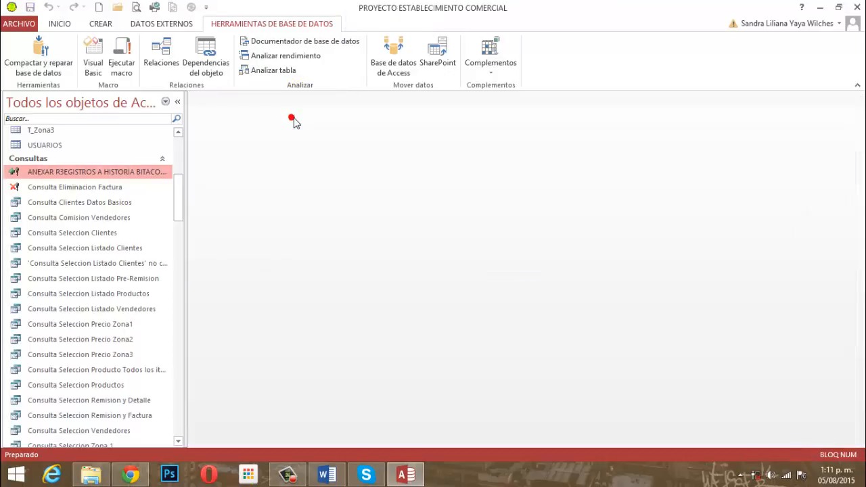
View the Consulta Eliminacion Factura query in Design view and close it.
{"action": "left_click", "coordinate": [87, 189]}
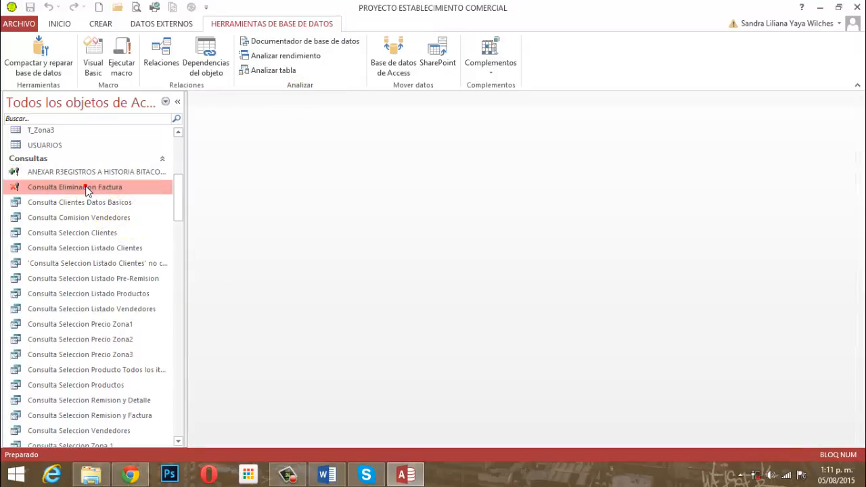
{"action": "right_click", "coordinate": [86, 188]}
{"action": "left_click", "coordinate": [120, 209]}
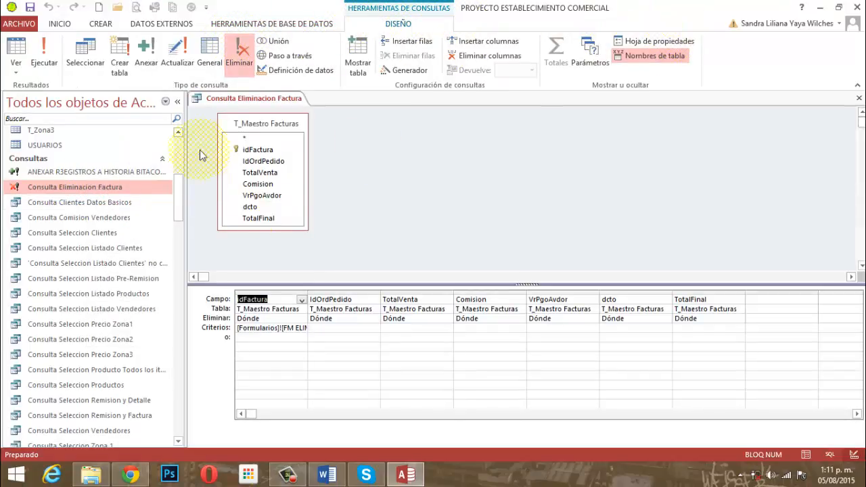
{"action": "right_click", "coordinate": [230, 98]}
{"action": "left_click", "coordinate": [293, 121]}
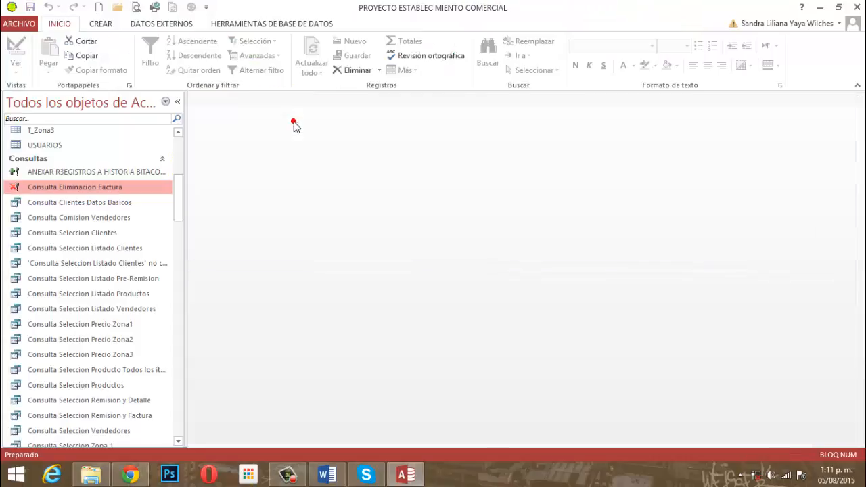
View the Consulta Clientes Datos Basicos query in Design view with the home commands displayed, and close it.
{"action": "right_click", "coordinate": [99, 201]}
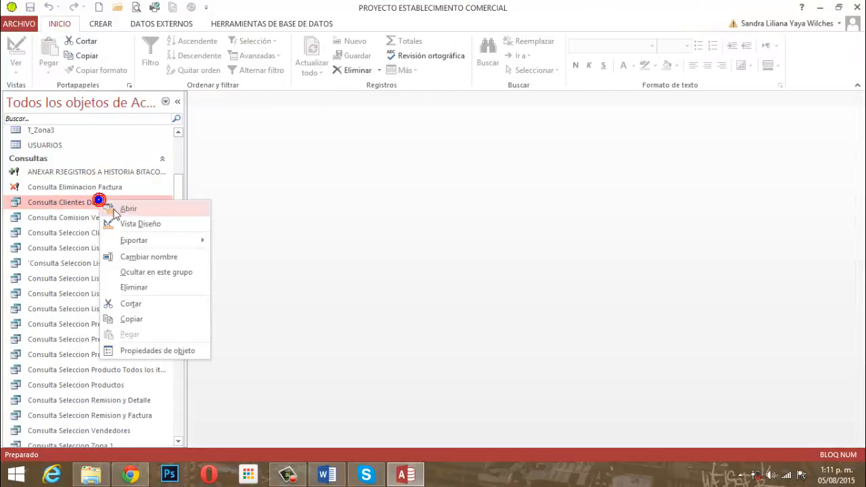
{"action": "left_click", "coordinate": [142, 225]}
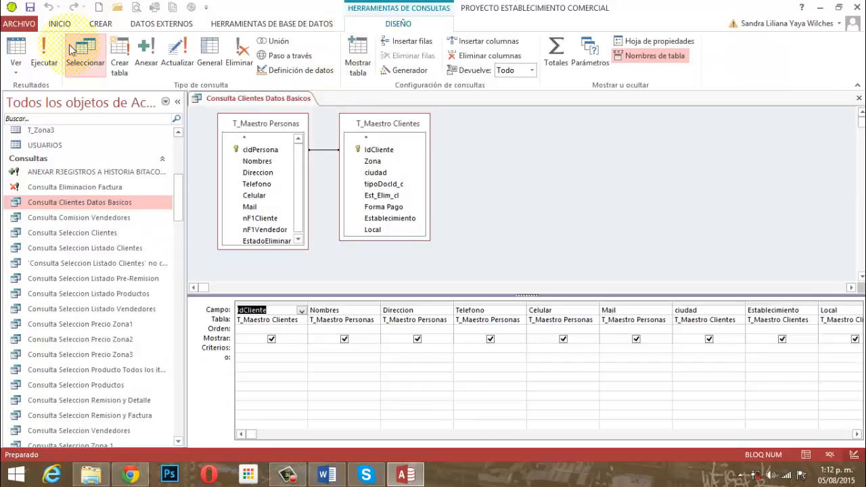
{"action": "left_click", "coordinate": [60, 26]}
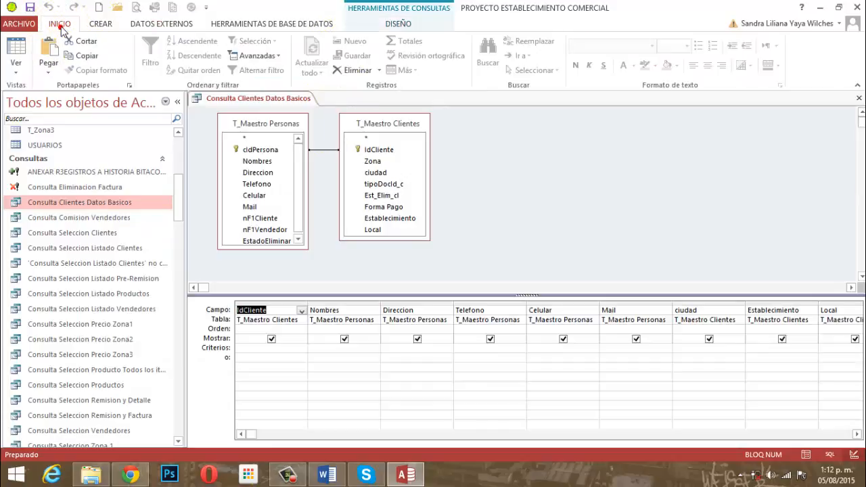
{"action": "right_click", "coordinate": [295, 99]}
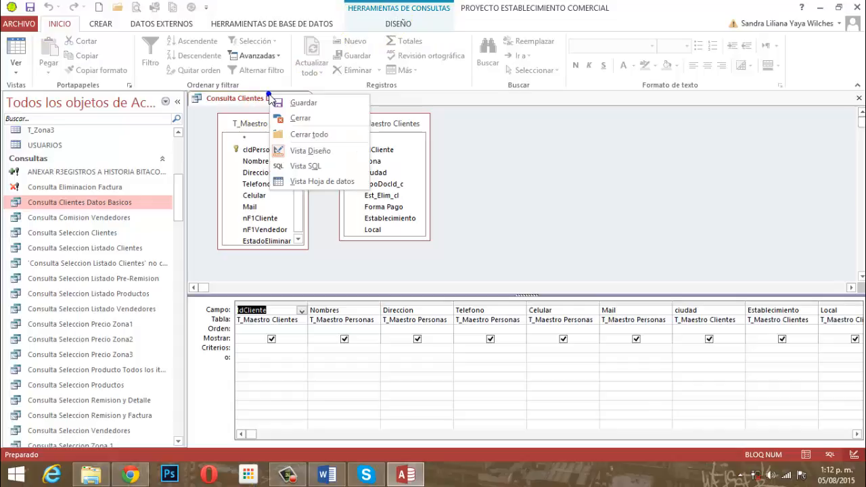
{"action": "left_click", "coordinate": [313, 122]}
Open the FM Consulta Productos Zona 1 Listado form in Design view.
{"action": "scroll", "coordinate": [102, 248], "scroll_direction": "down", "scroll_amount": 5}
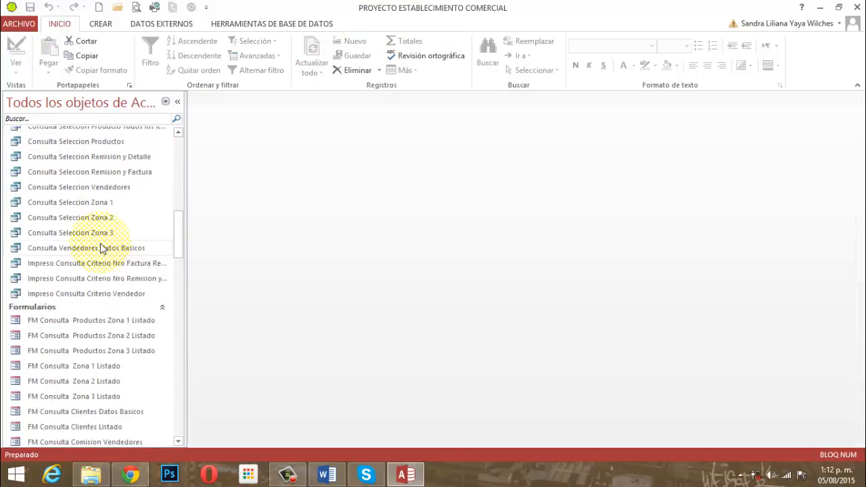
{"action": "scroll", "coordinate": [100, 248], "scroll_direction": "down", "scroll_amount": 2}
{"action": "left_click", "coordinate": [62, 229]}
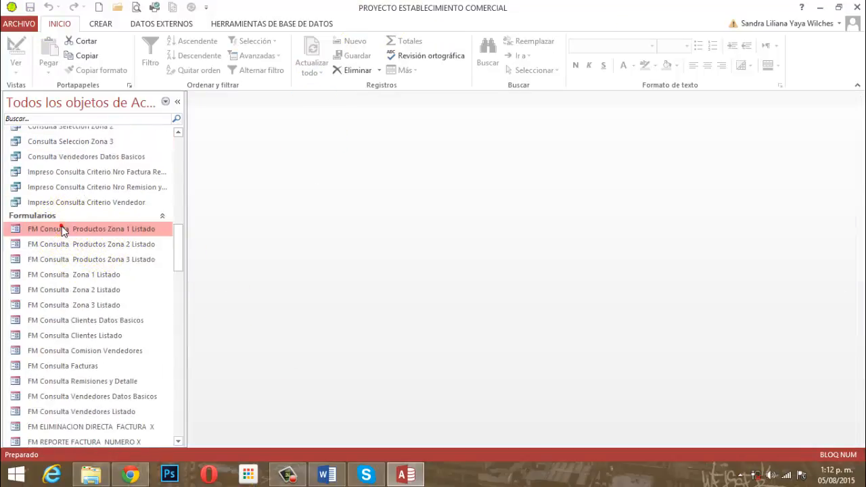
{"action": "right_click", "coordinate": [62, 229]}
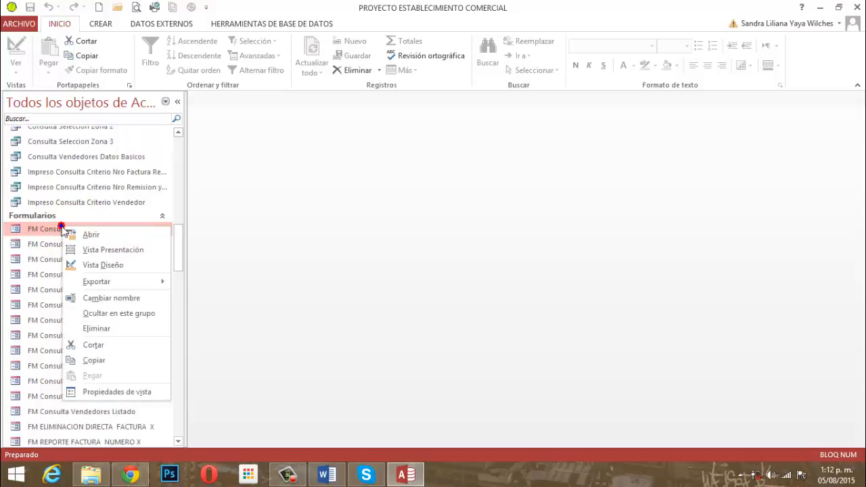
{"action": "left_click", "coordinate": [107, 263]}
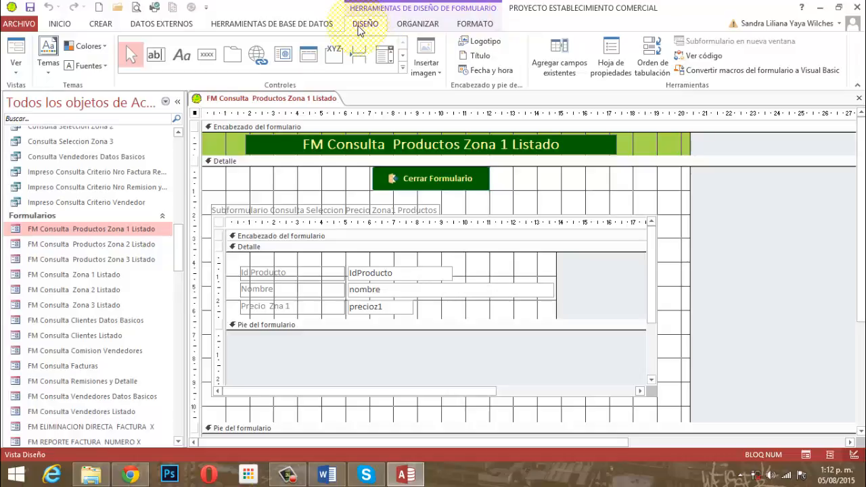
Examine the design, arrangement and formatting commands offered for the form, ending on the formatting commands.
{"action": "left_click", "coordinate": [423, 25]}
{"action": "left_click", "coordinate": [463, 23]}
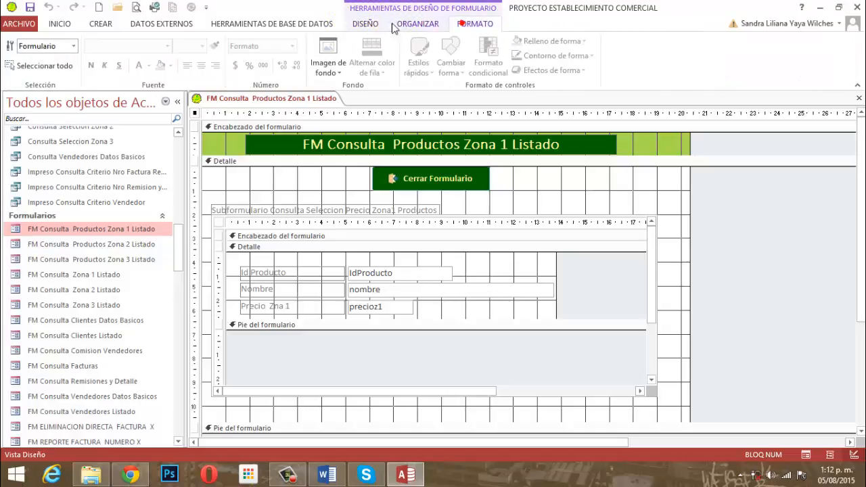
{"action": "left_click", "coordinate": [366, 24]}
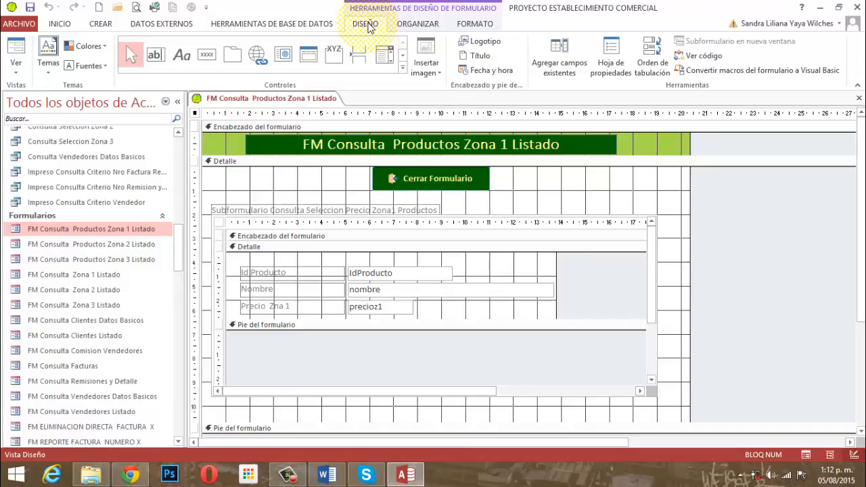
{"action": "left_click", "coordinate": [424, 25]}
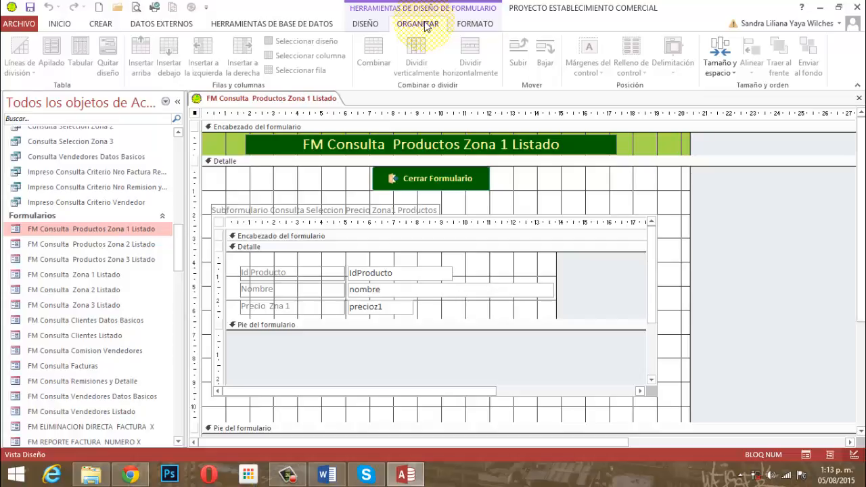
{"action": "left_click", "coordinate": [469, 27]}
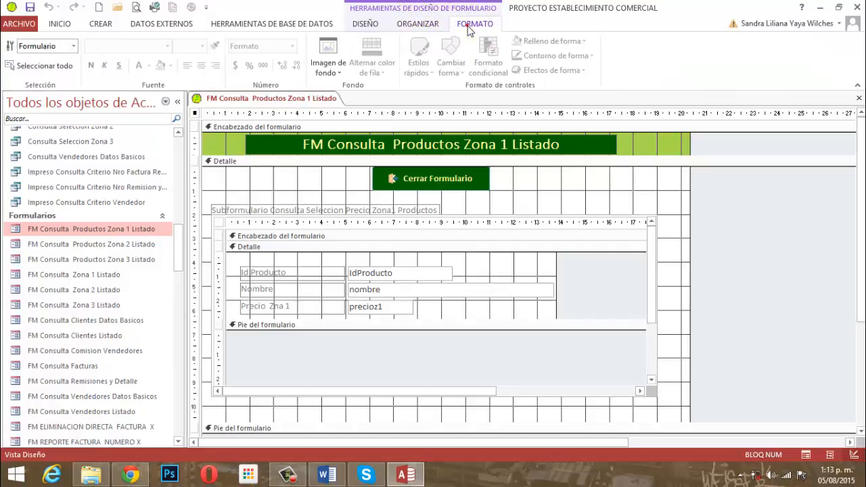
{"action": "left_click", "coordinate": [468, 28]}
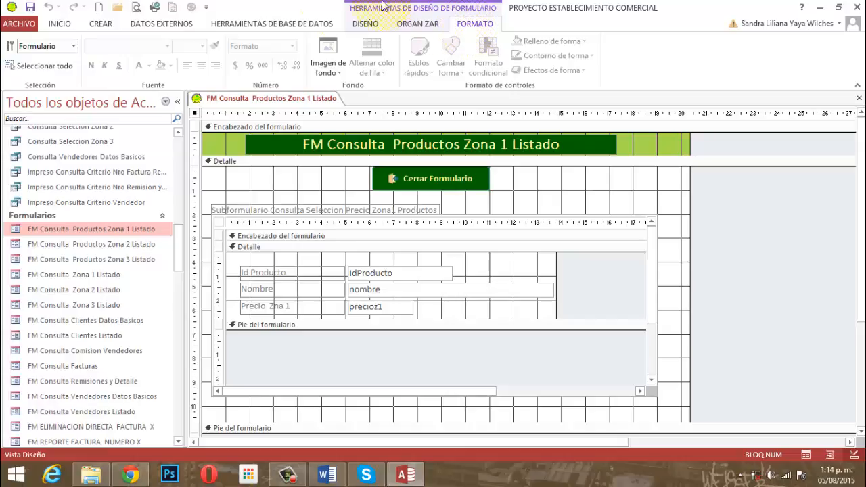
Review the home, creation, external data and database tool commands with the form open, and close the form.
{"action": "left_click", "coordinate": [49, 26]}
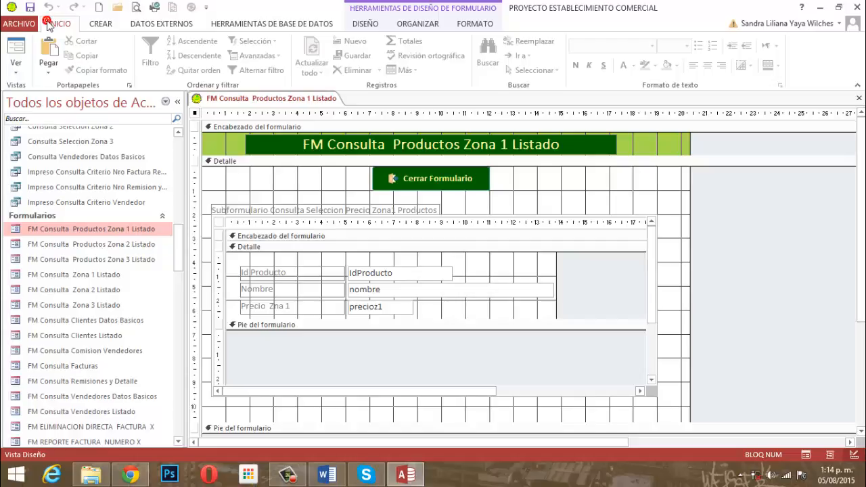
{"action": "left_click", "coordinate": [101, 24]}
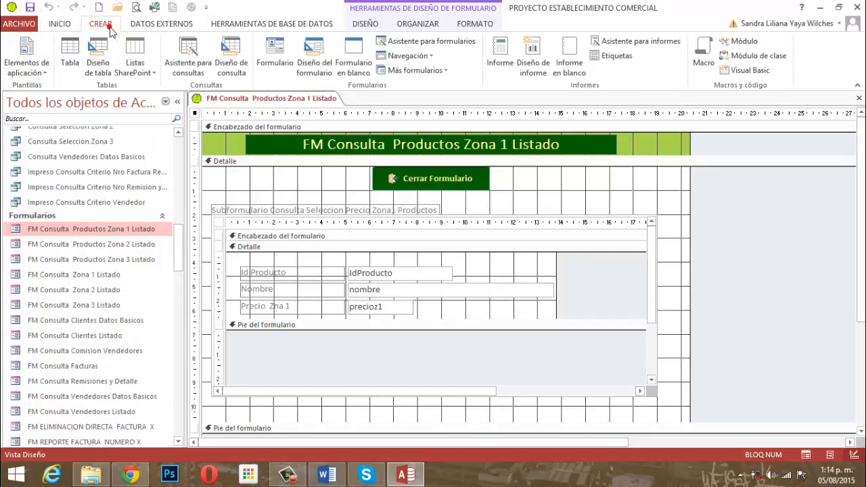
{"action": "left_click", "coordinate": [167, 25]}
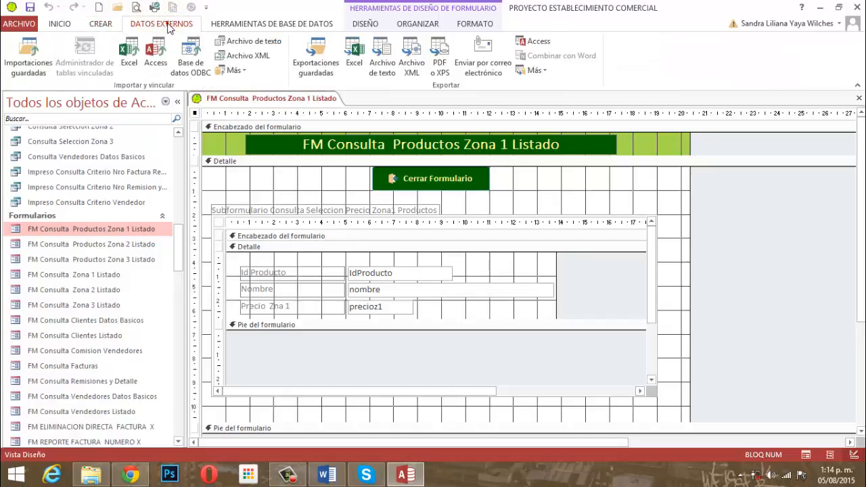
{"action": "left_click", "coordinate": [269, 24]}
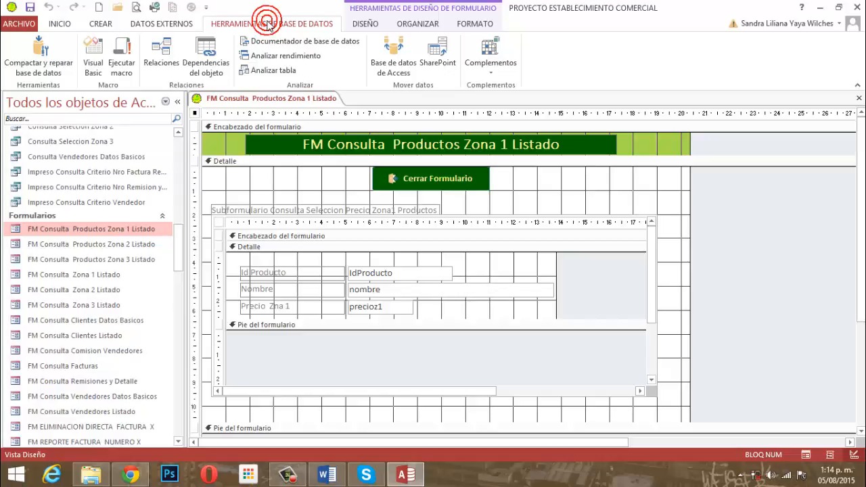
{"action": "right_click", "coordinate": [299, 98]}
{"action": "left_click", "coordinate": [331, 125]}
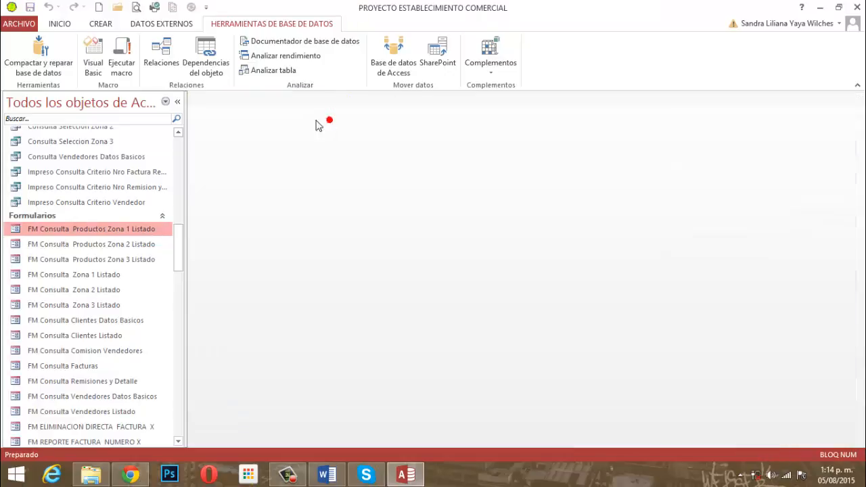
Open the REPORTE CLIENTES LISTADO report in Design view.
{"action": "scroll", "coordinate": [76, 228], "scroll_direction": "down", "scroll_amount": 10}
{"action": "scroll", "coordinate": [77, 230], "scroll_direction": "down", "scroll_amount": 5}
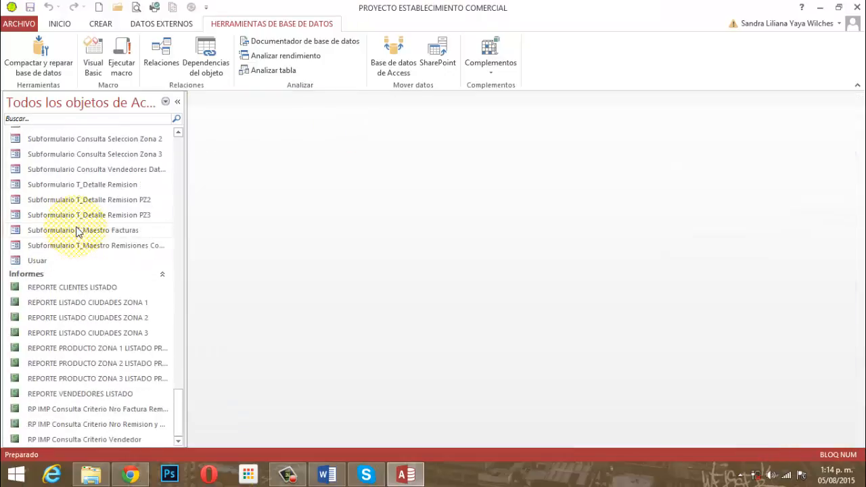
{"action": "left_click", "coordinate": [90, 287]}
{"action": "right_click", "coordinate": [88, 287]}
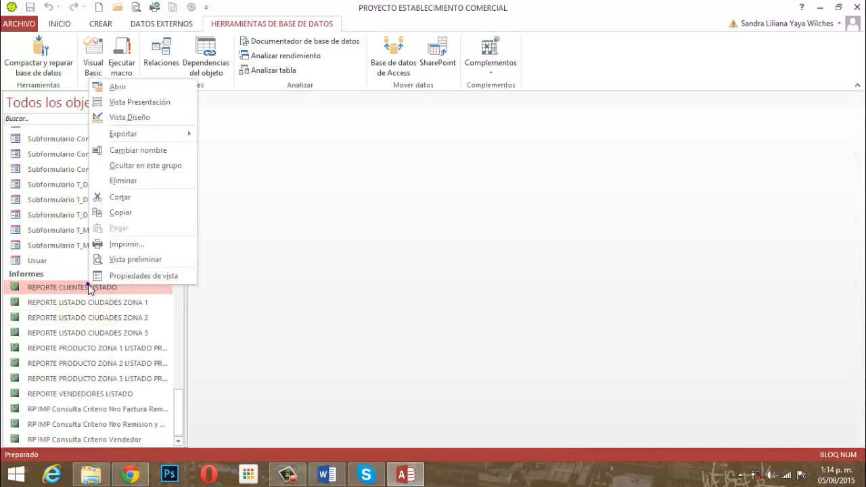
{"action": "left_click", "coordinate": [148, 126]}
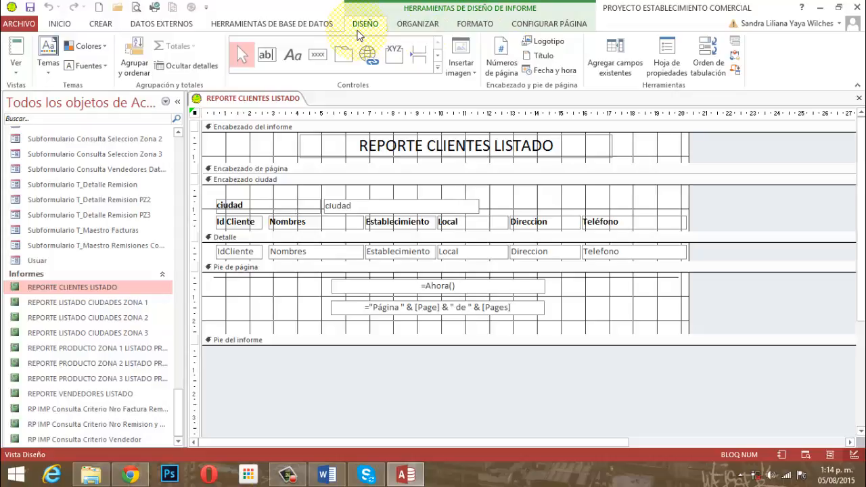
Examine the report's design, arrangement, formatting and page setup commands, and close the report.
{"action": "left_click", "coordinate": [411, 25]}
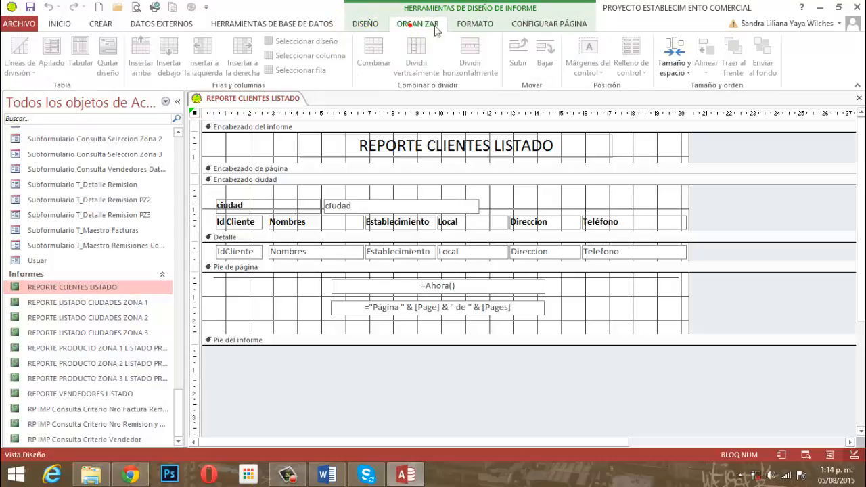
{"action": "left_click", "coordinate": [472, 25]}
{"action": "left_click", "coordinate": [531, 25]}
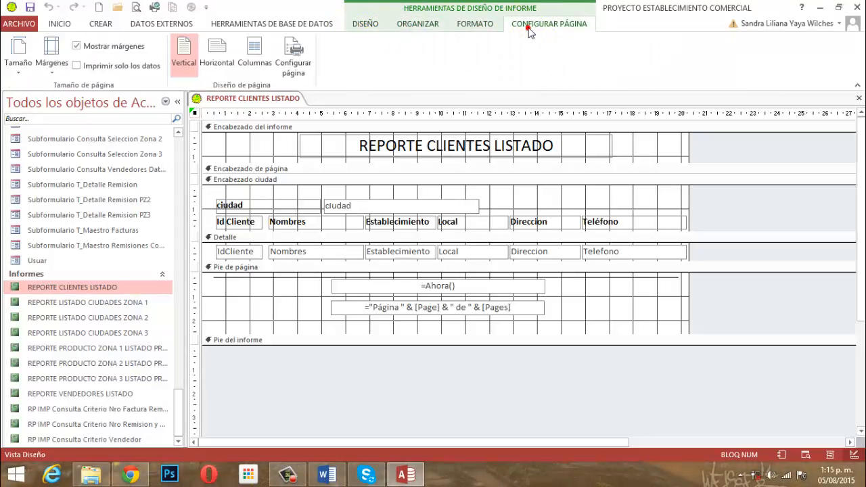
{"action": "left_click", "coordinate": [366, 26]}
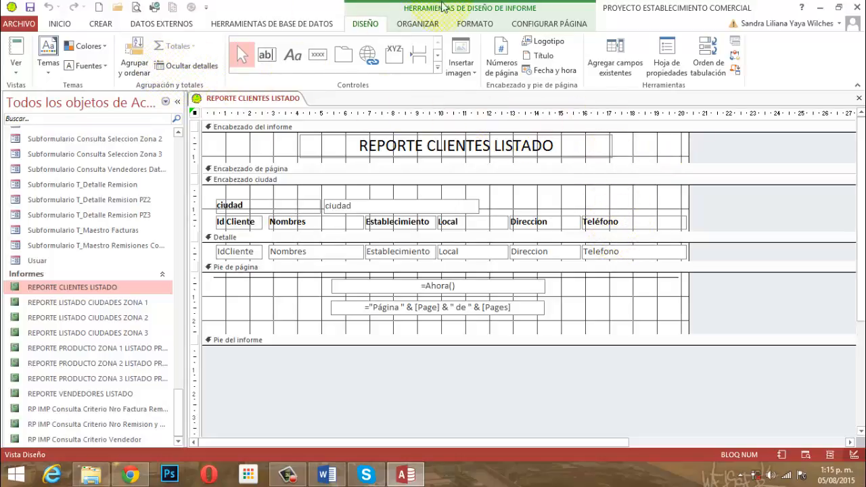
{"action": "left_click", "coordinate": [418, 24]}
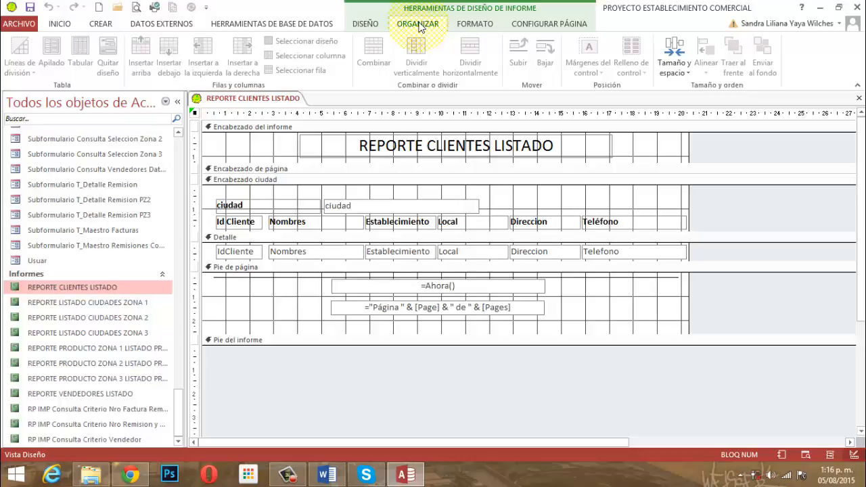
{"action": "left_click", "coordinate": [463, 26]}
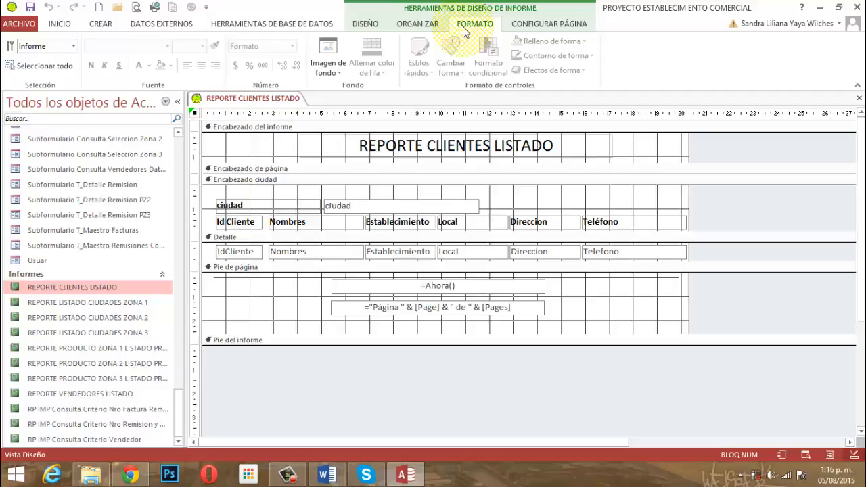
{"action": "left_click", "coordinate": [564, 25]}
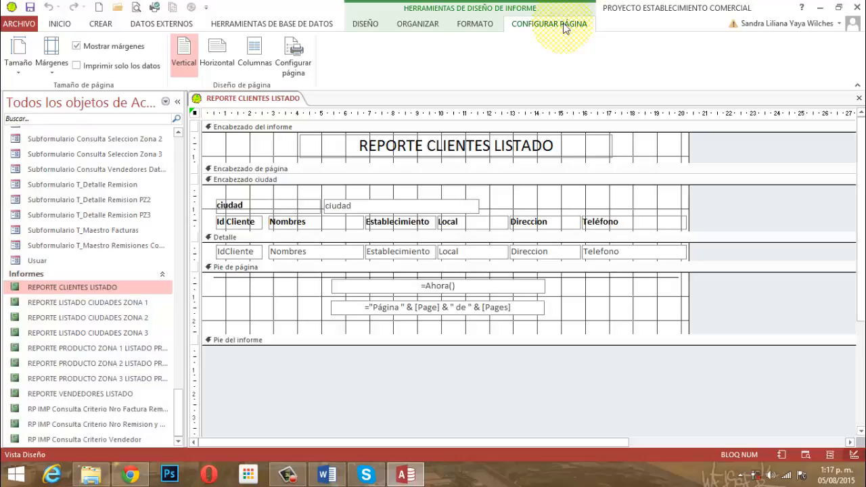
{"action": "right_click", "coordinate": [252, 98]}
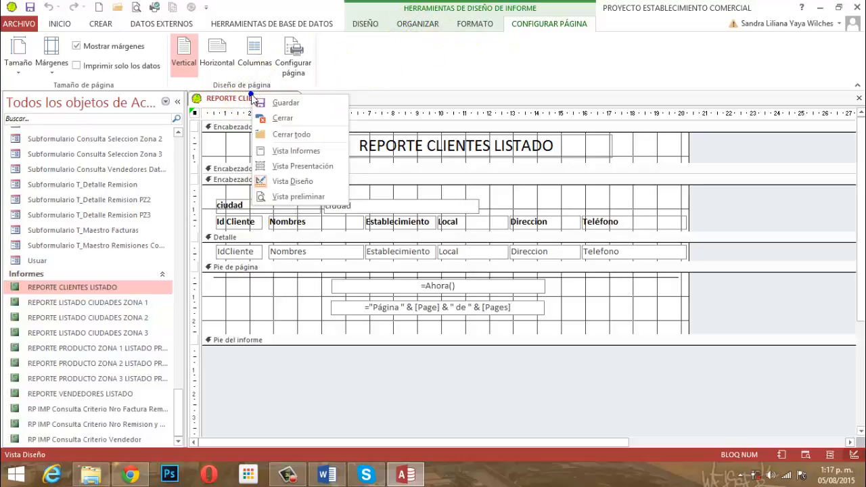
{"action": "left_click", "coordinate": [298, 119]}
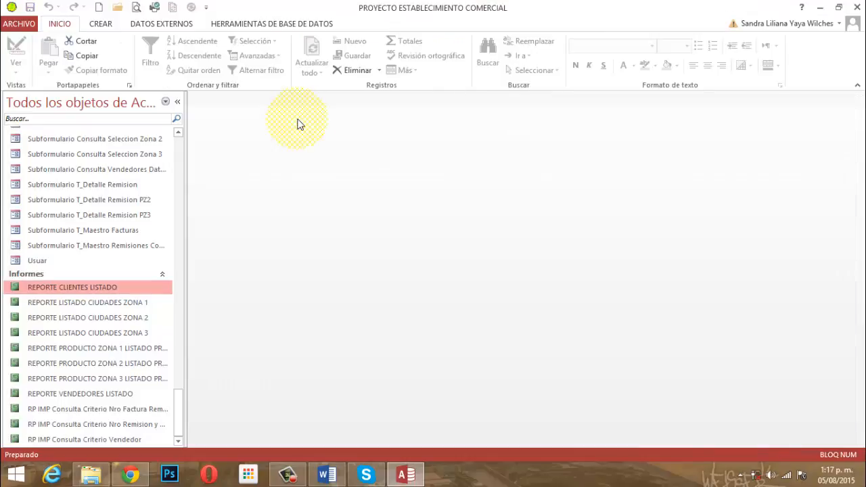
Review the object creation commands, including the Navegación form layouts, plus the external data and database tool commands.
{"action": "left_click", "coordinate": [99, 26]}
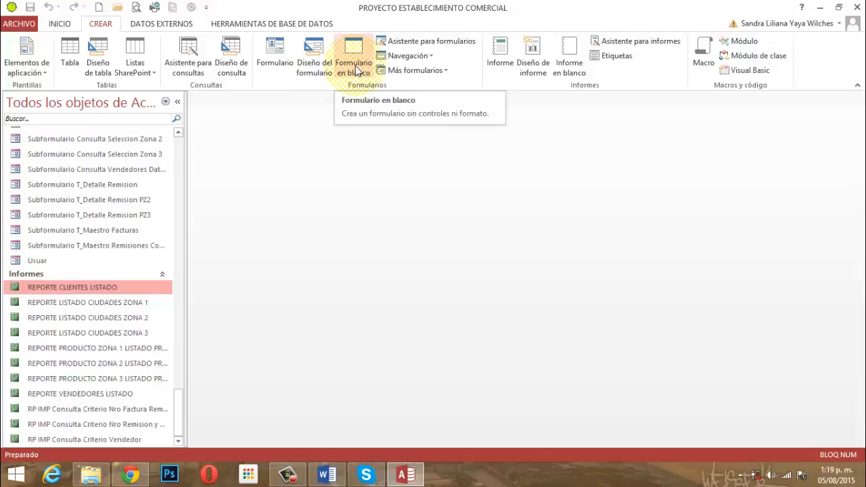
{"action": "left_click", "coordinate": [430, 55]}
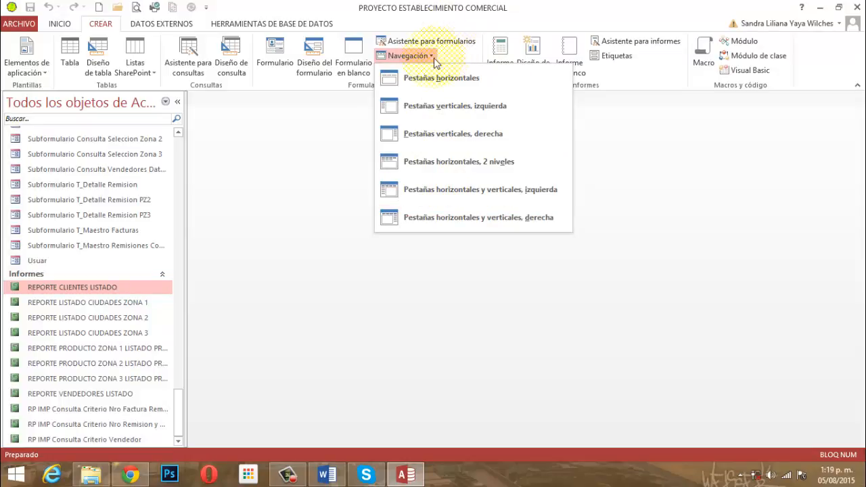
{"action": "left_click", "coordinate": [433, 58]}
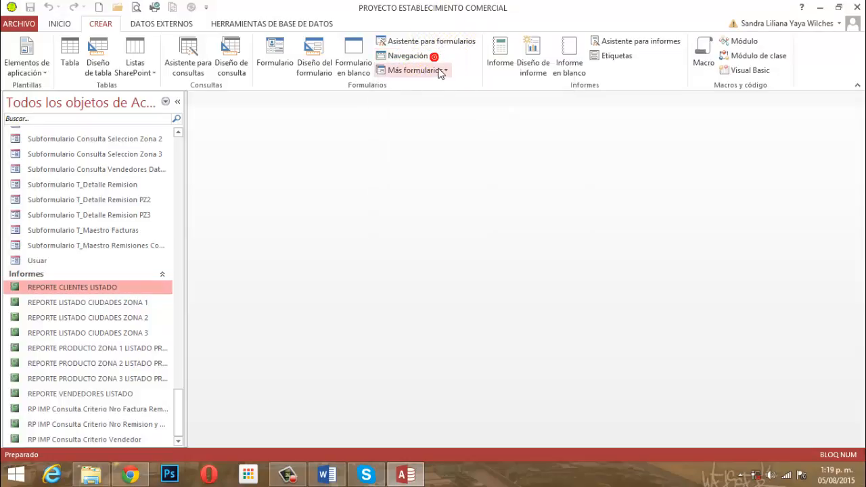
{"action": "left_click", "coordinate": [447, 71]}
{"action": "left_click", "coordinate": [578, 74]}
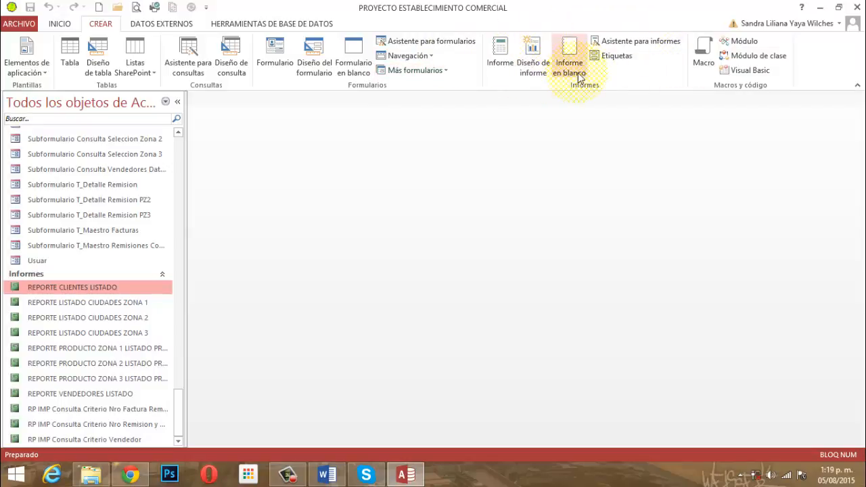
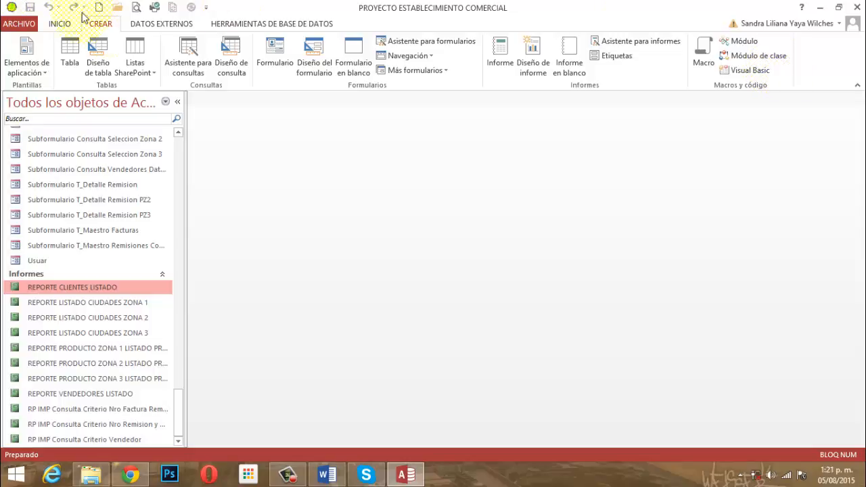
{"action": "left_click", "coordinate": [180, 27]}
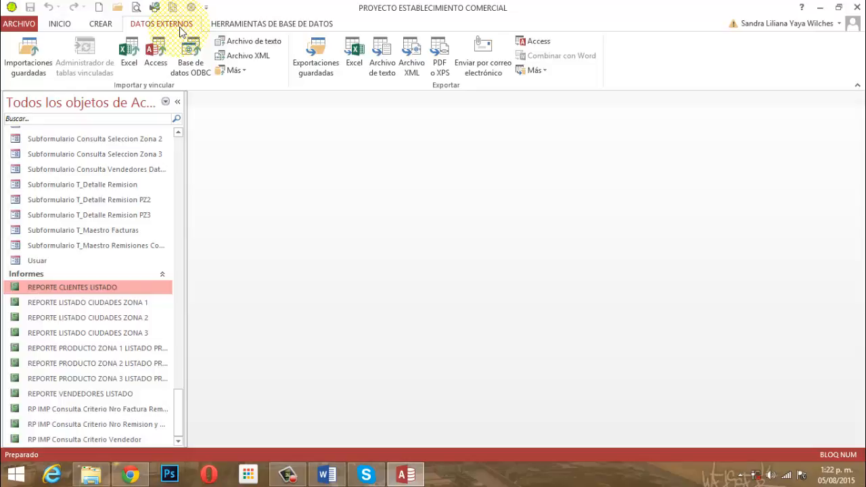
{"action": "left_click", "coordinate": [267, 27]}
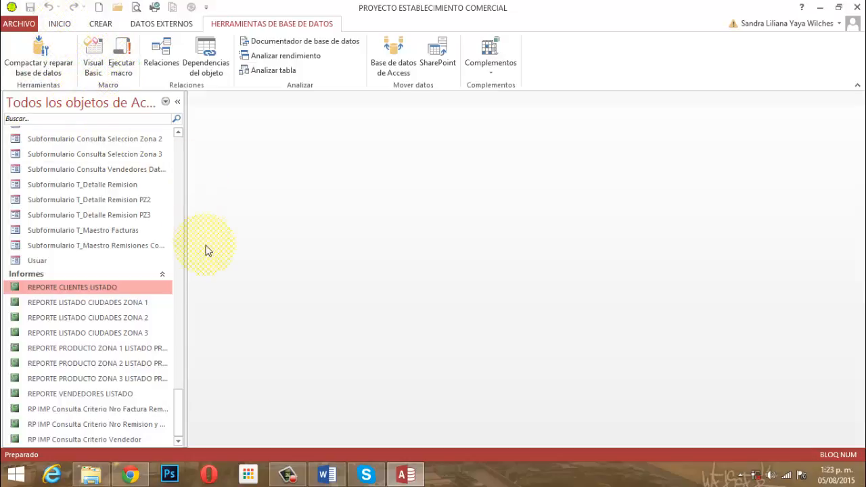
Open the ACCESO table in Datasheet view.
{"action": "left_click_drag", "start_coordinate": [180, 409], "coordinate": [150, 149]}
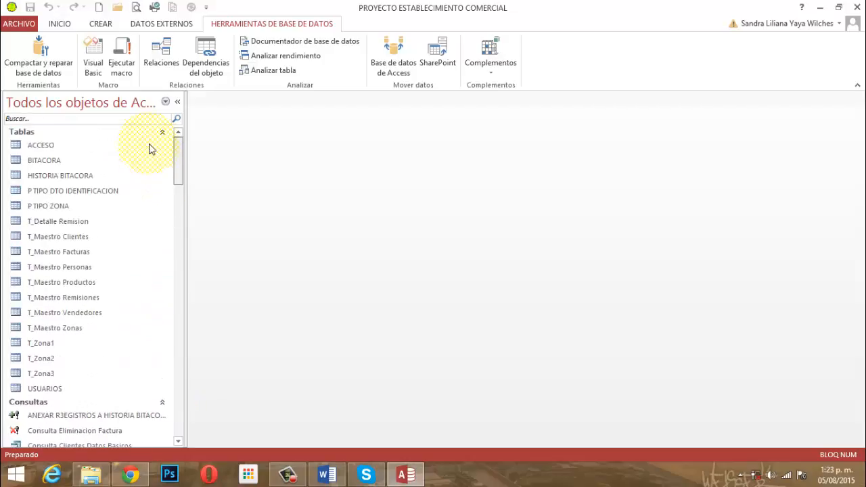
{"action": "left_click", "coordinate": [39, 149]}
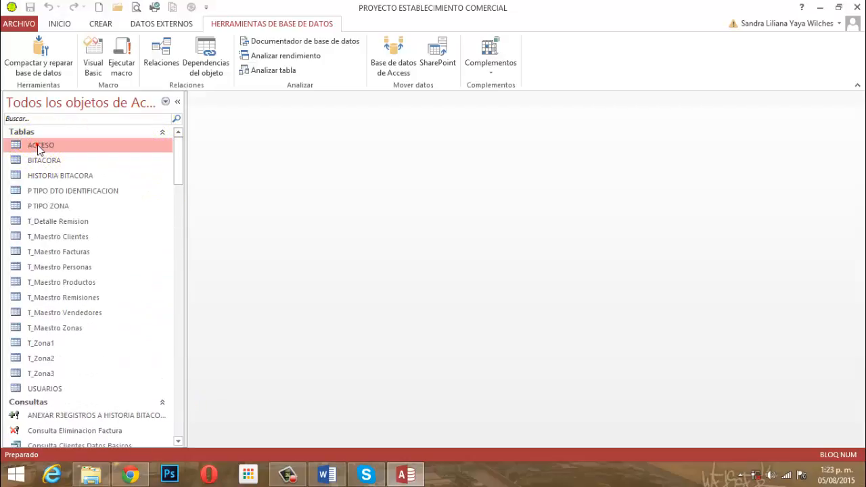
{"action": "double_click", "coordinate": [39, 148]}
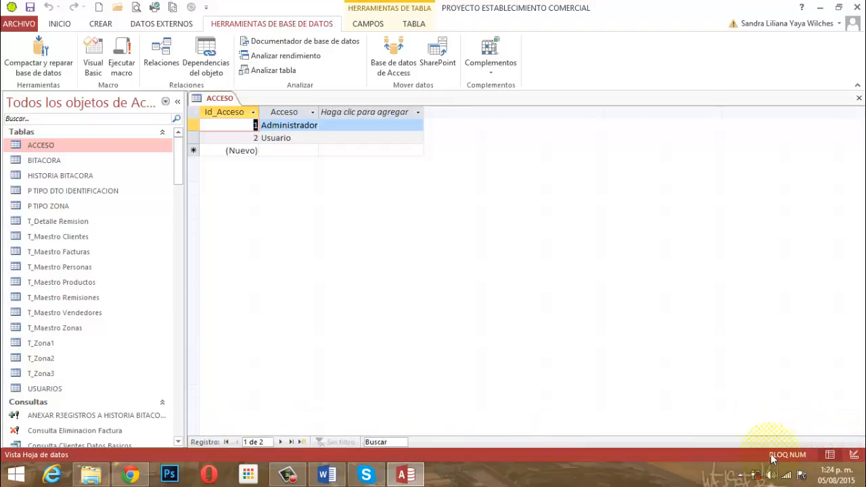
Switch the ACCESO table to Design view and back to Datasheet view, and close it.
{"action": "left_click", "coordinate": [854, 454]}
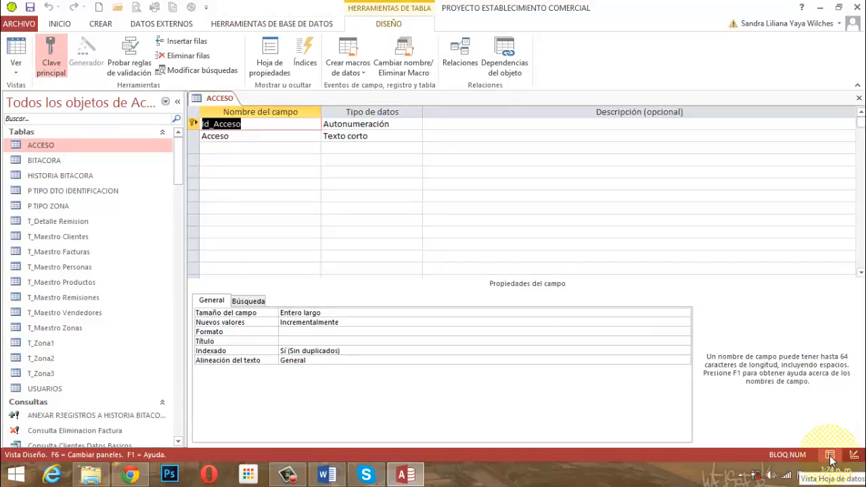
{"action": "left_click", "coordinate": [830, 456]}
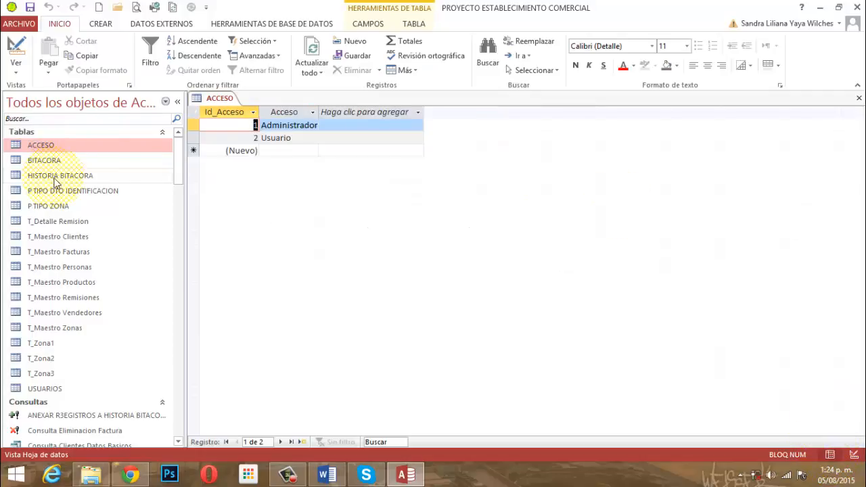
{"action": "right_click", "coordinate": [208, 99]}
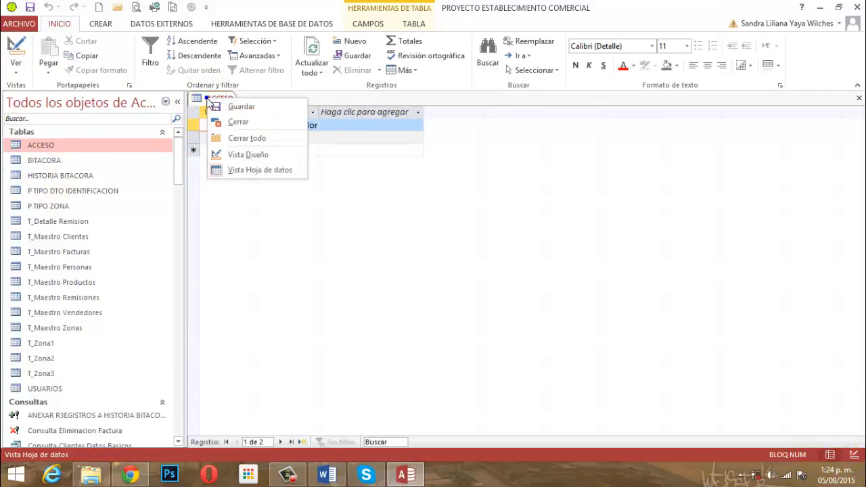
{"action": "left_click", "coordinate": [239, 121]}
Open the Consulta Comision Vendedores query in Design view to check its available views, and close it.
{"action": "scroll", "coordinate": [91, 191], "scroll_direction": "down", "scroll_amount": 2}
{"action": "scroll", "coordinate": [90, 191], "scroll_direction": "down", "scroll_amount": 5}
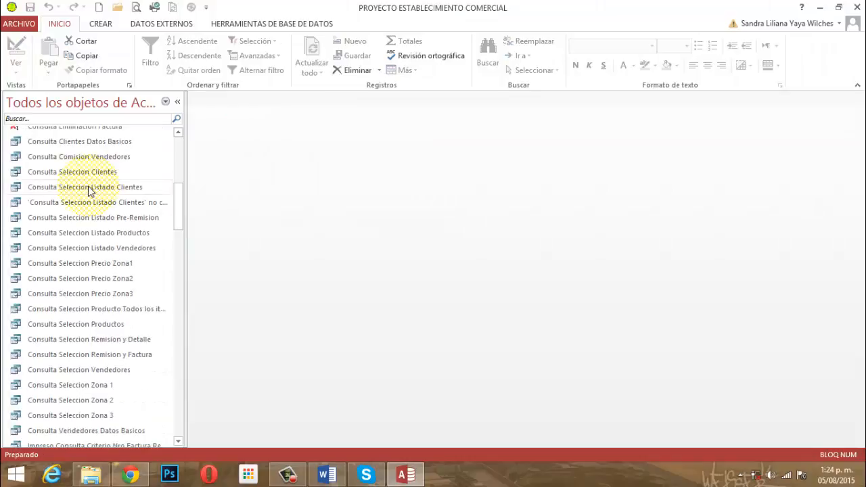
{"action": "left_click", "coordinate": [66, 156]}
{"action": "right_click", "coordinate": [66, 156]}
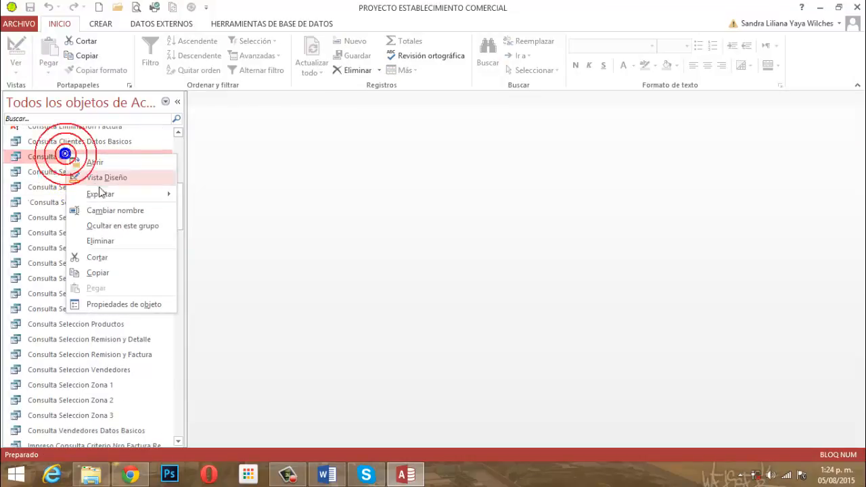
{"action": "left_click", "coordinate": [105, 177]}
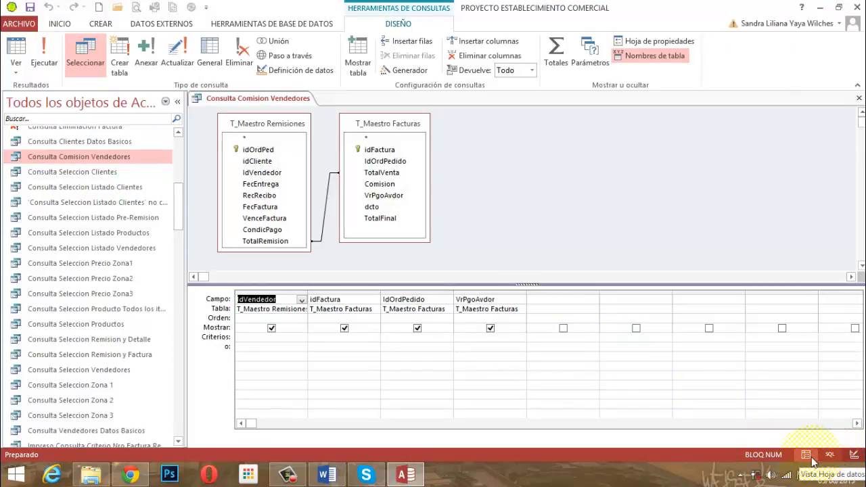
{"action": "right_click", "coordinate": [277, 96]}
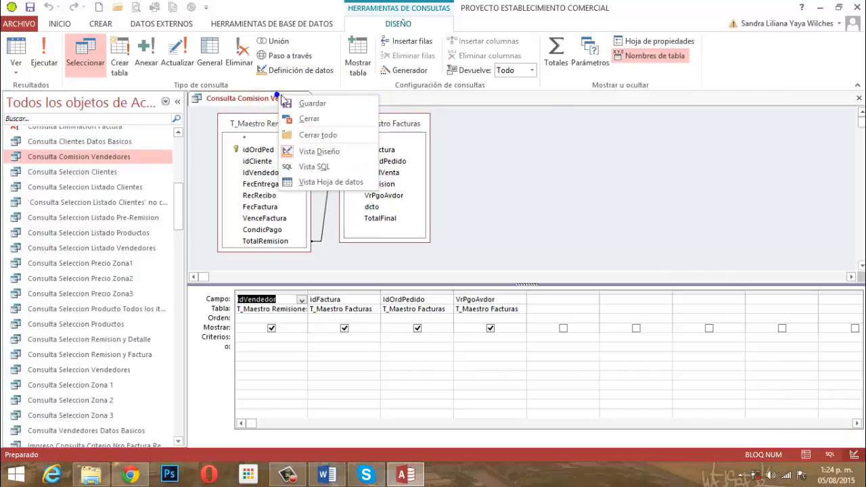
{"action": "left_click", "coordinate": [316, 120]}
Open the FM Consulta Productos Zona 1 Listado form in Form view to check its available views, and close it.
{"action": "scroll", "coordinate": [124, 176], "scroll_direction": "down", "scroll_amount": 7}
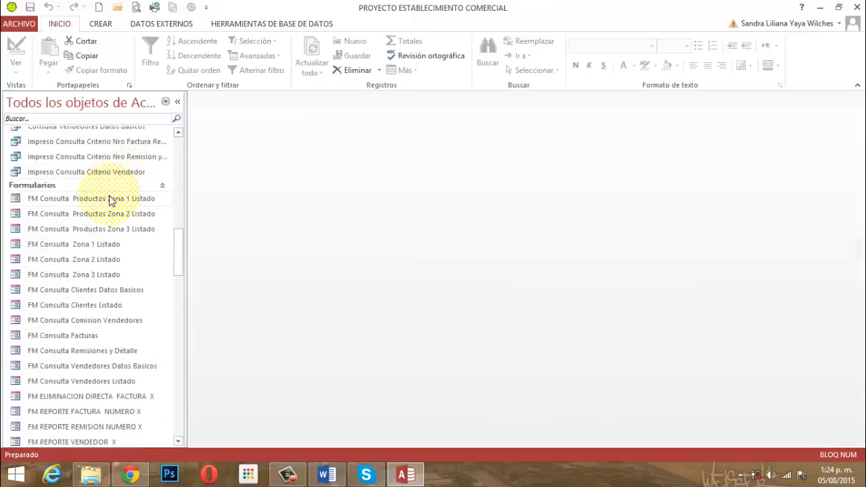
{"action": "left_click", "coordinate": [108, 197]}
{"action": "right_click", "coordinate": [108, 198]}
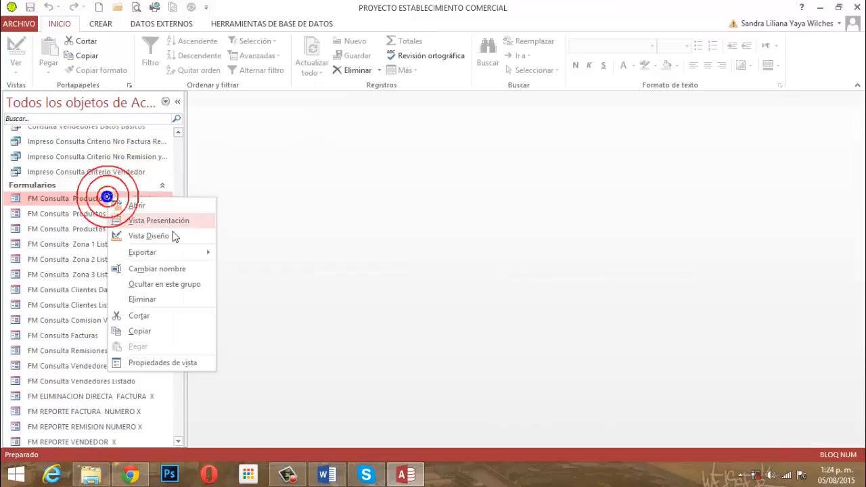
{"action": "left_click", "coordinate": [131, 204]}
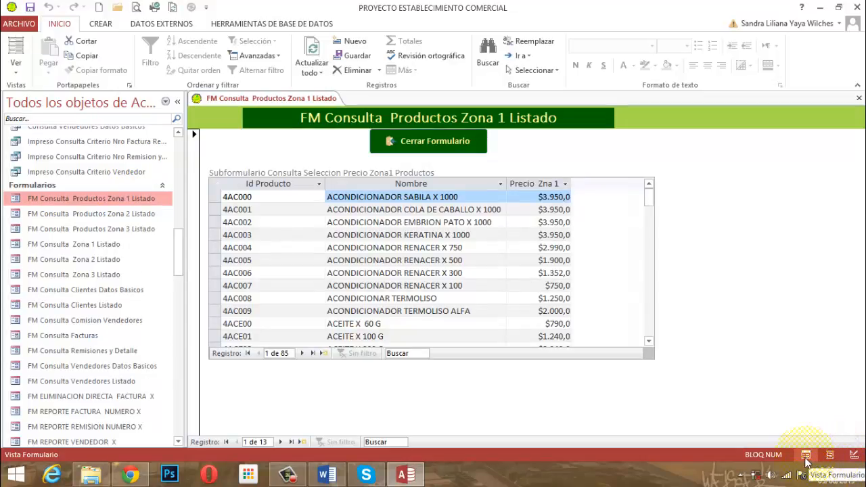
{"action": "right_click", "coordinate": [263, 97]}
{"action": "left_click", "coordinate": [287, 116]}
Open the REPORTE CLIENTES LISTADO report in Report view to check its available views, and close it.
{"action": "scroll", "coordinate": [135, 223], "scroll_direction": "down", "scroll_amount": 10}
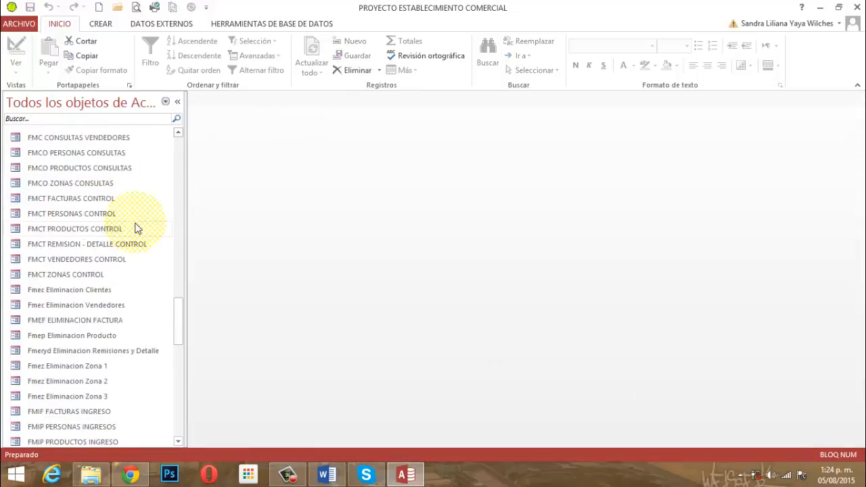
{"action": "scroll", "coordinate": [134, 228], "scroll_direction": "down", "scroll_amount": 4}
{"action": "left_click", "coordinate": [91, 287]}
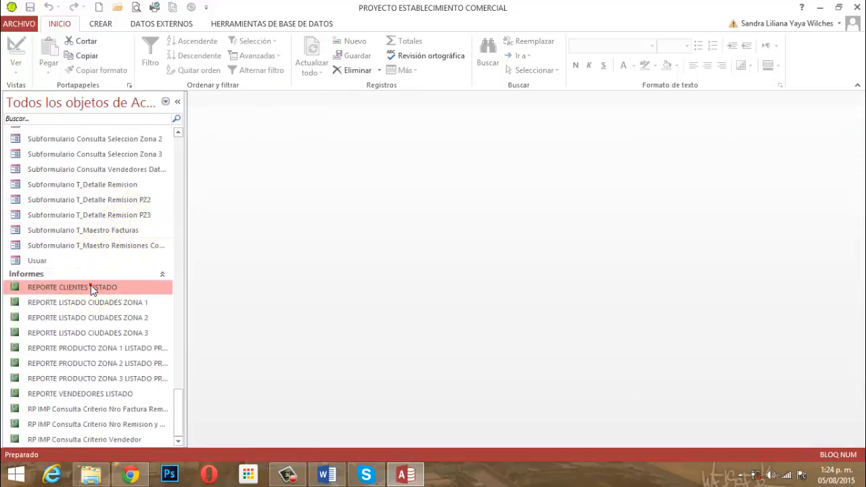
{"action": "right_click", "coordinate": [90, 287]}
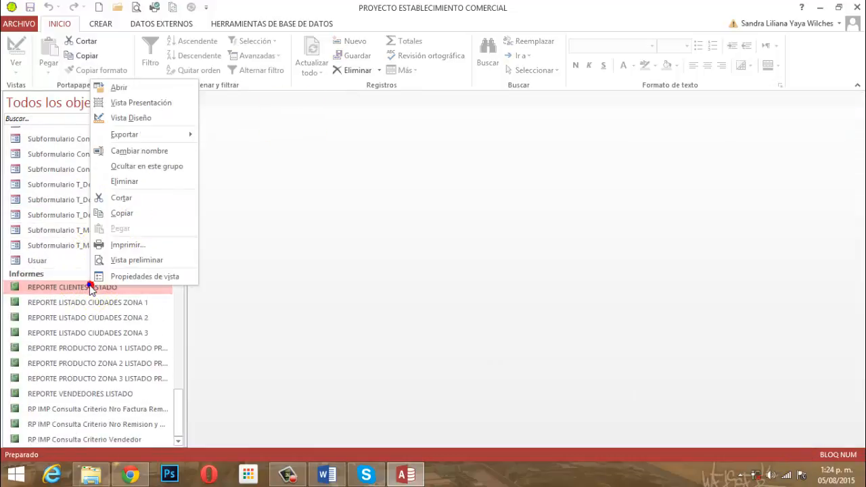
{"action": "left_click", "coordinate": [117, 90]}
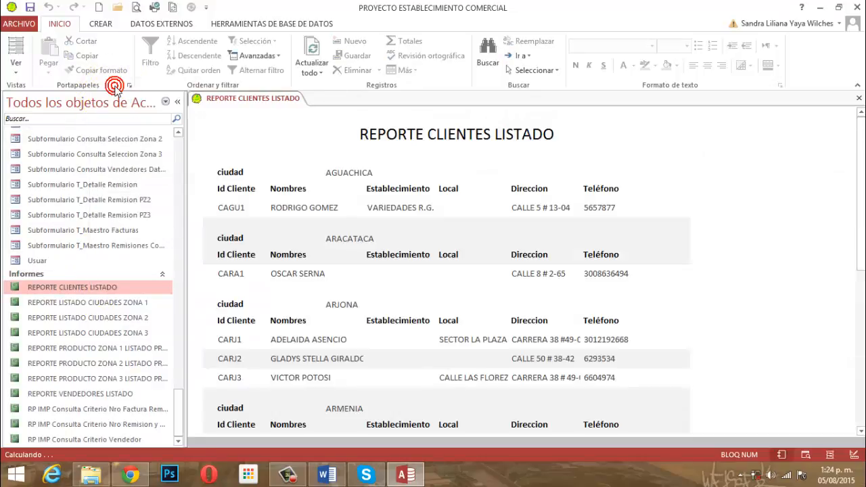
{"action": "mouse_move", "coordinate": [859, 460]}
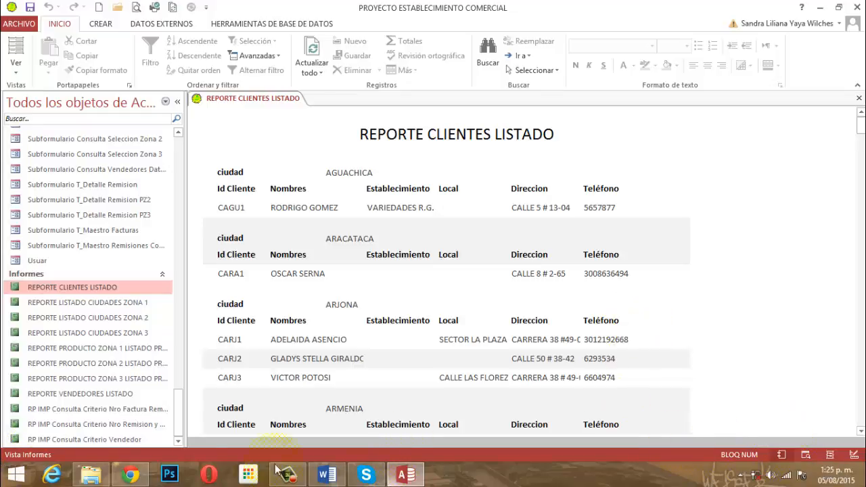
{"action": "right_click", "coordinate": [217, 99]}
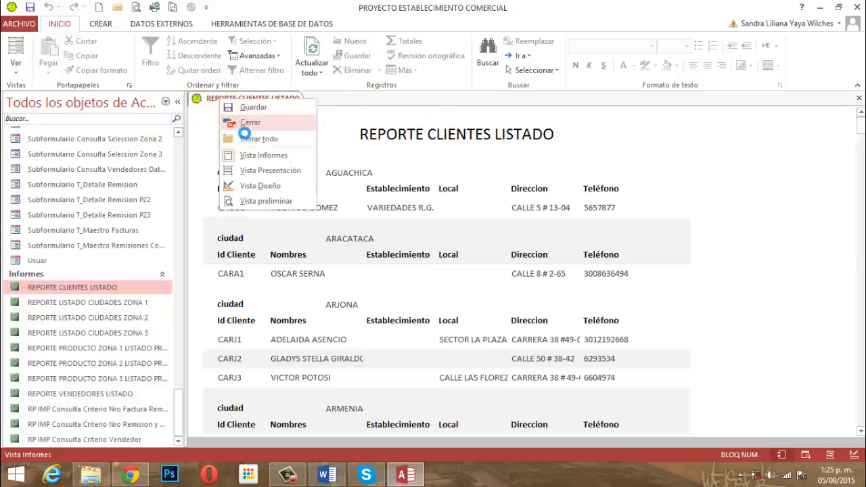
{"action": "left_click", "coordinate": [242, 122]}
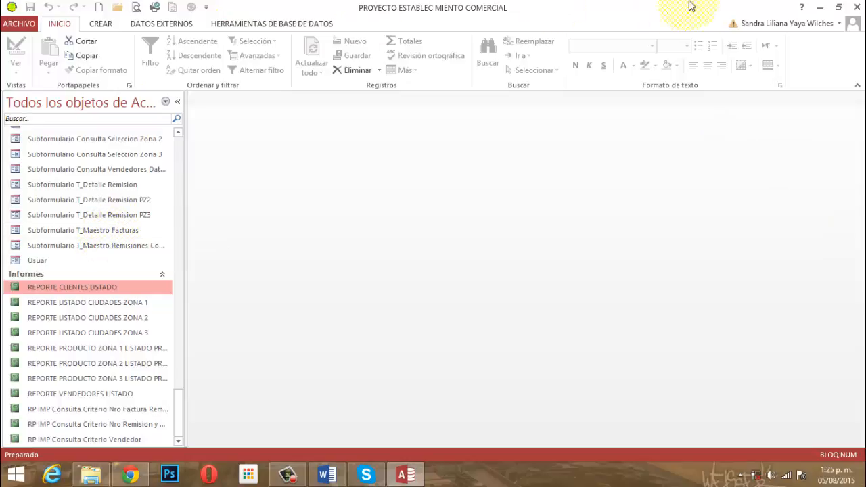
Close the Inventario 2015 database and the version 1.005.2015 folder window.
{"action": "left_click", "coordinate": [857, 10]}
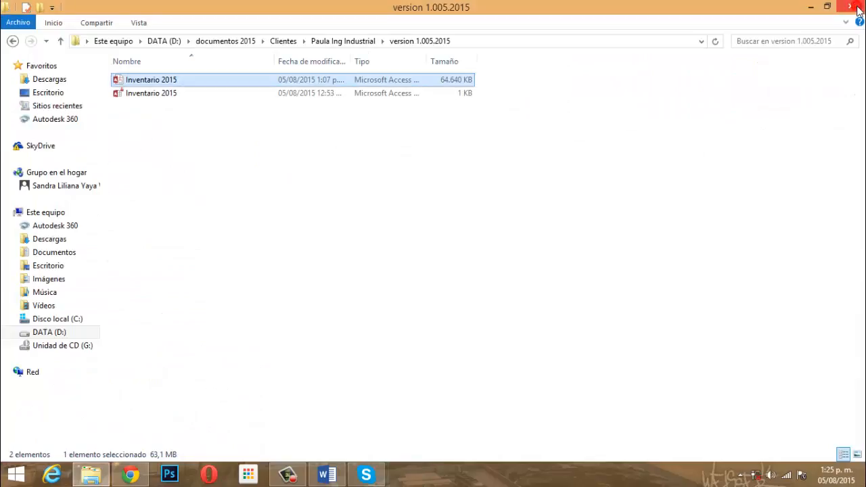
{"action": "left_click", "coordinate": [857, 10]}
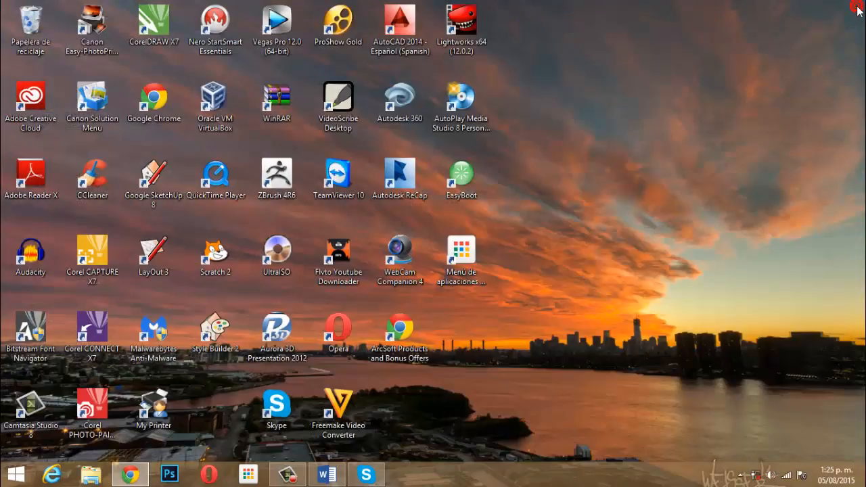